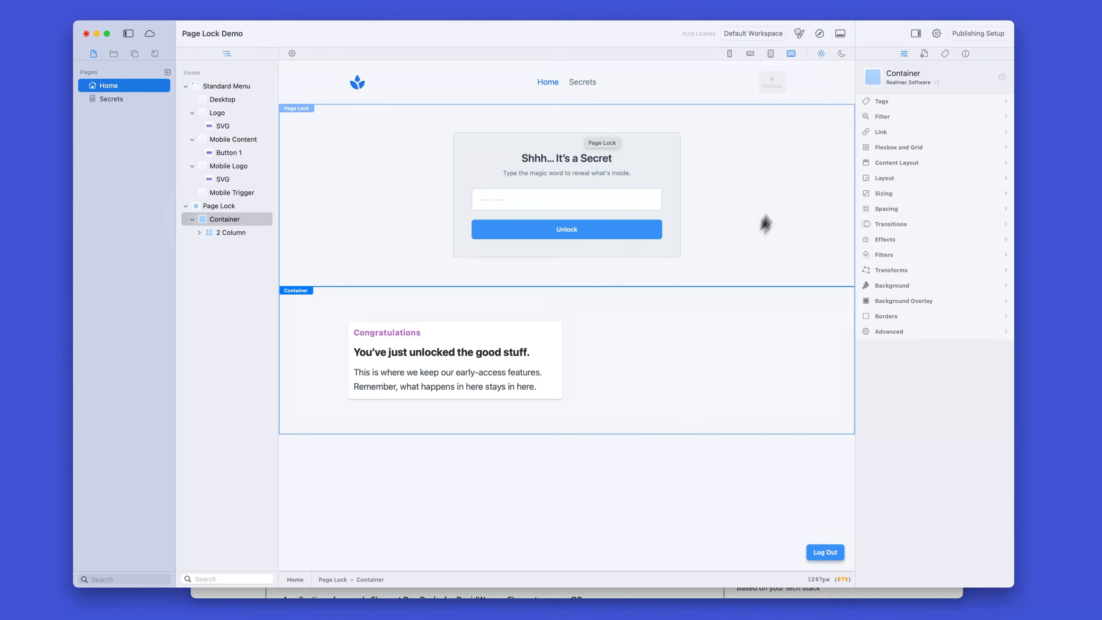
Step: Preview the Home page in the browser and try to unlock it with an incorrect password
click(819, 33)
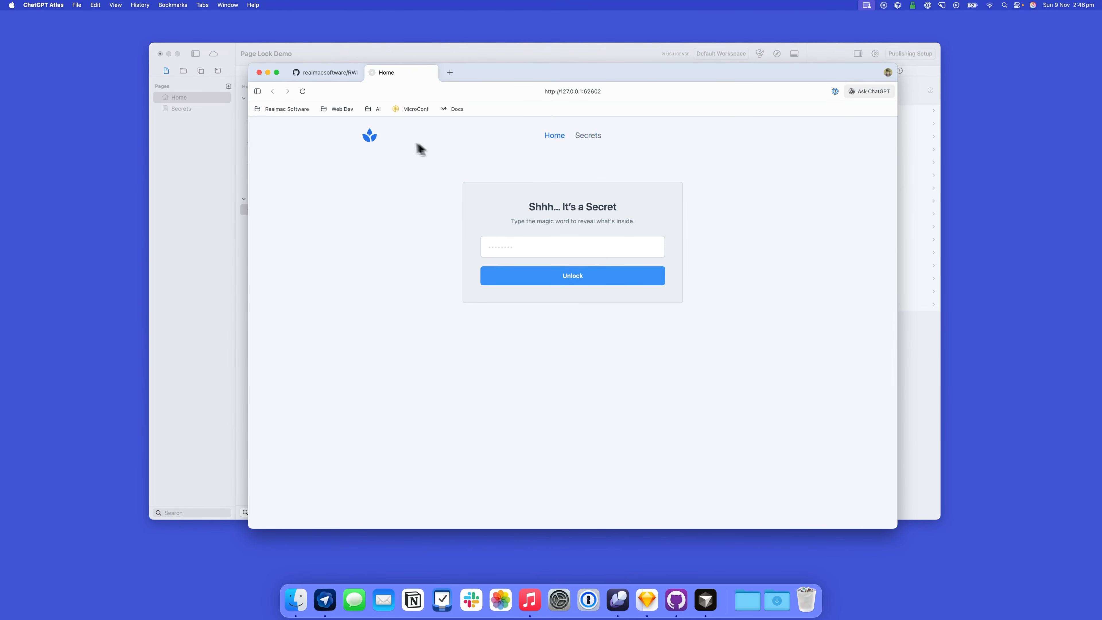
click(556, 241)
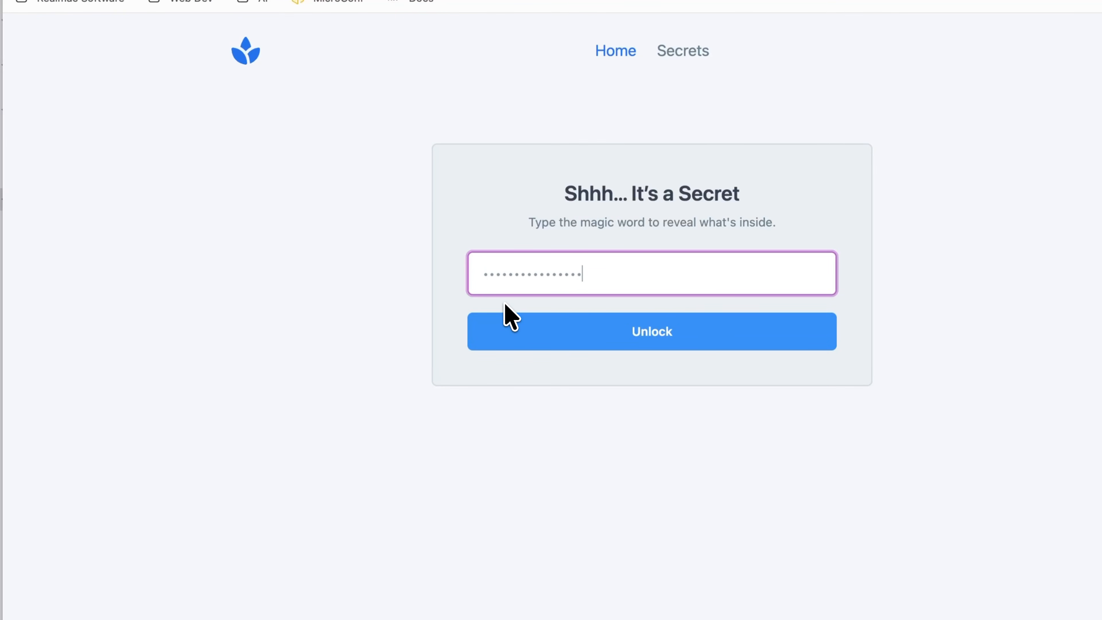
click(616, 342)
click(626, 273)
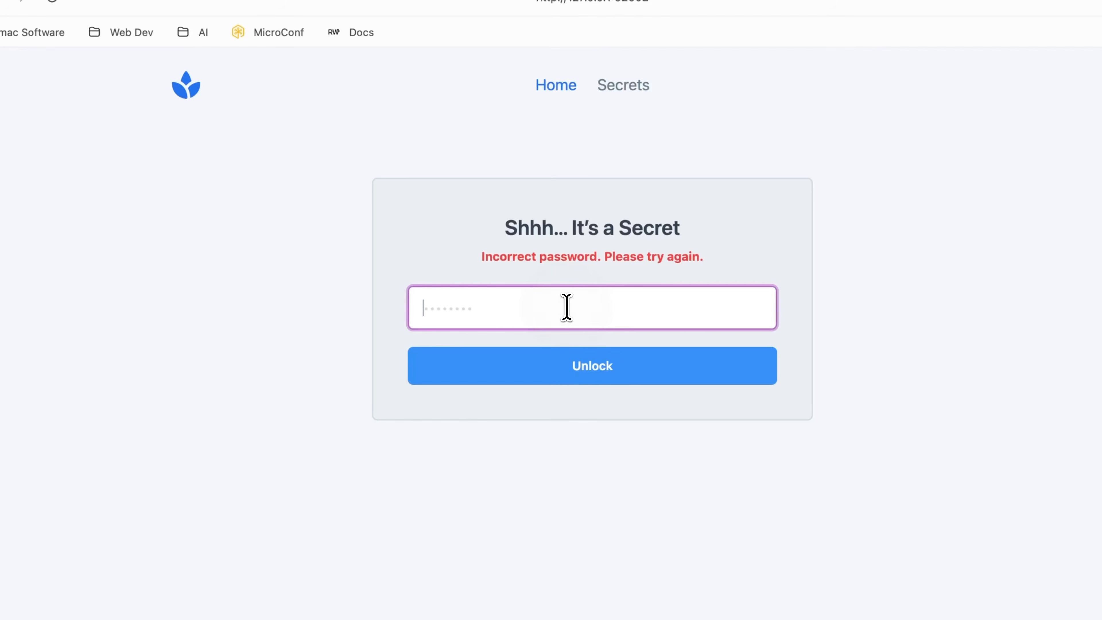
Step: Unlock the Home page with the page password, and view the Secrets page before returning to Home
text(••••)
click(607, 377)
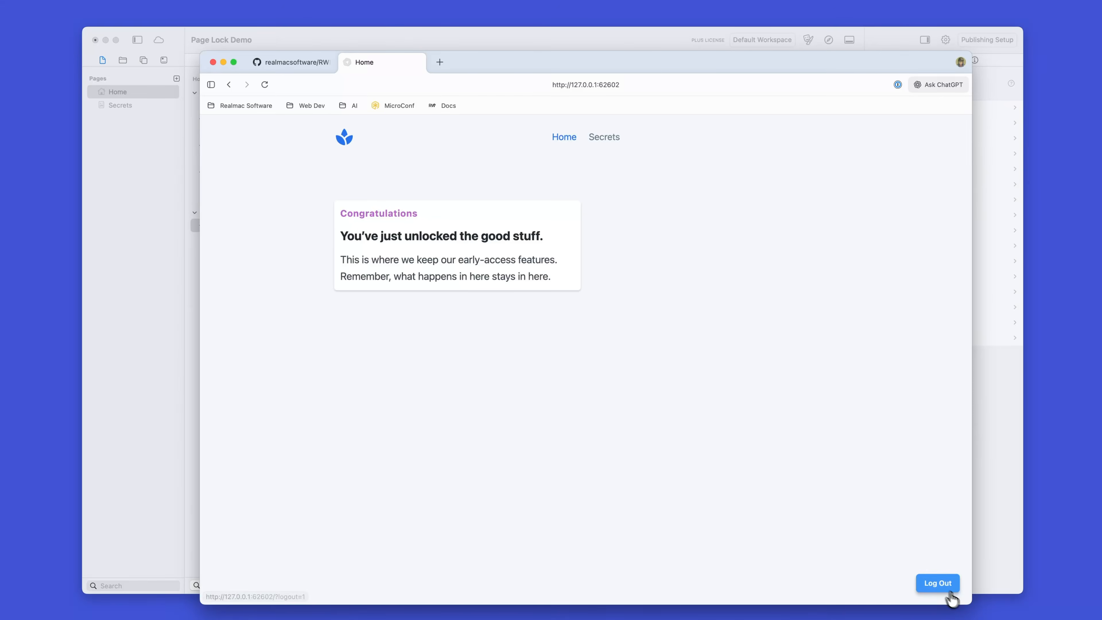
drag(970, 603, 903, 546)
click(561, 140)
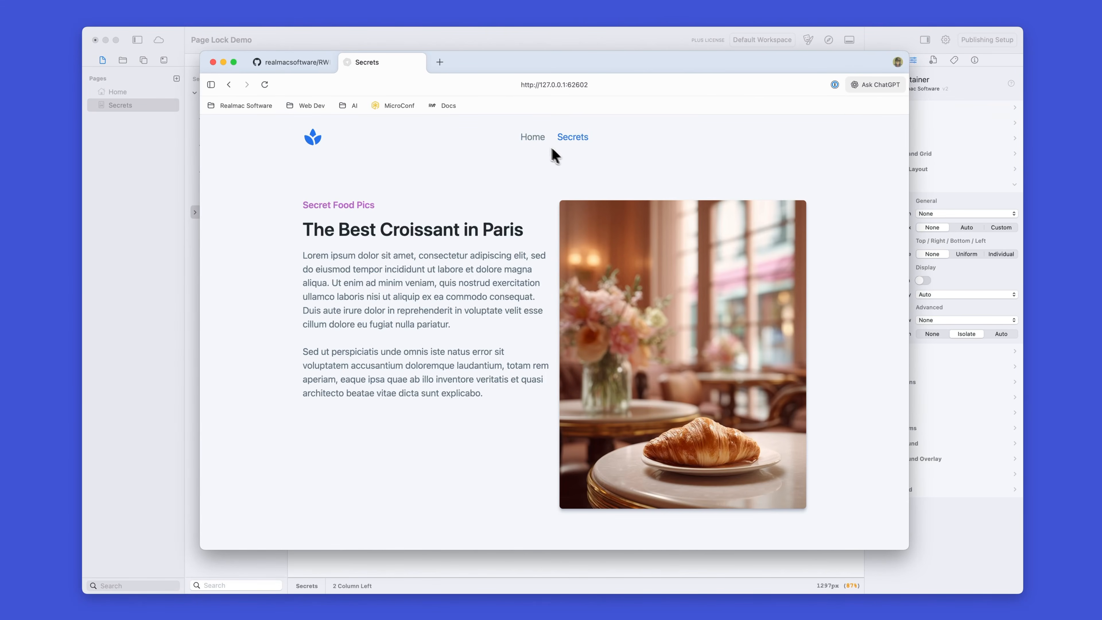
click(533, 138)
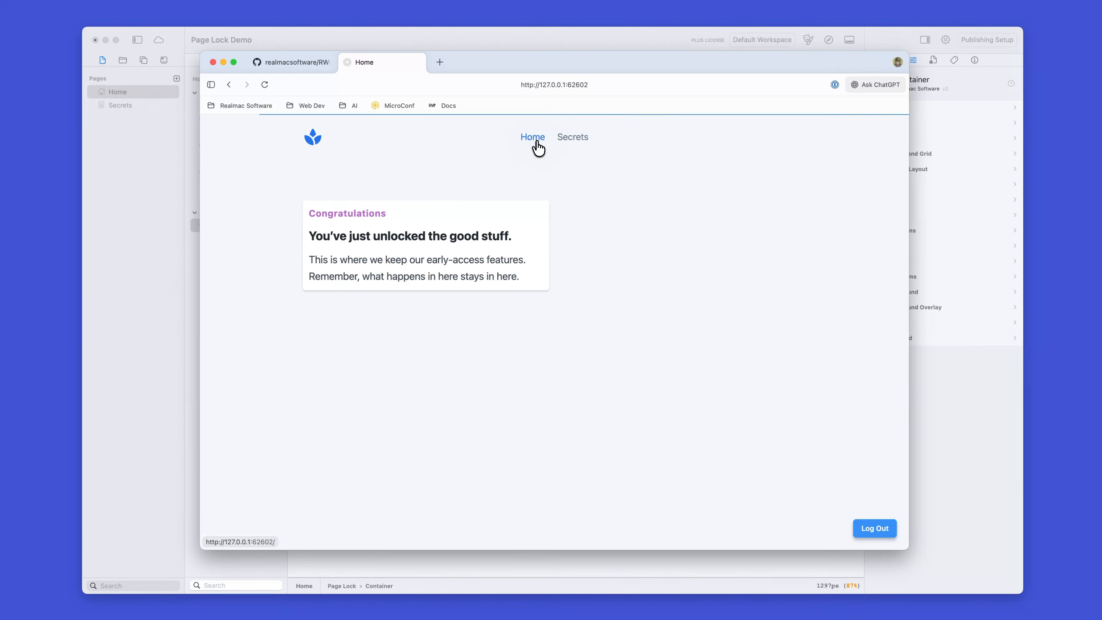
Step: Log out of the locked page, check the Home and Secrets pages while logged out, and close the preview
click(885, 531)
click(556, 267)
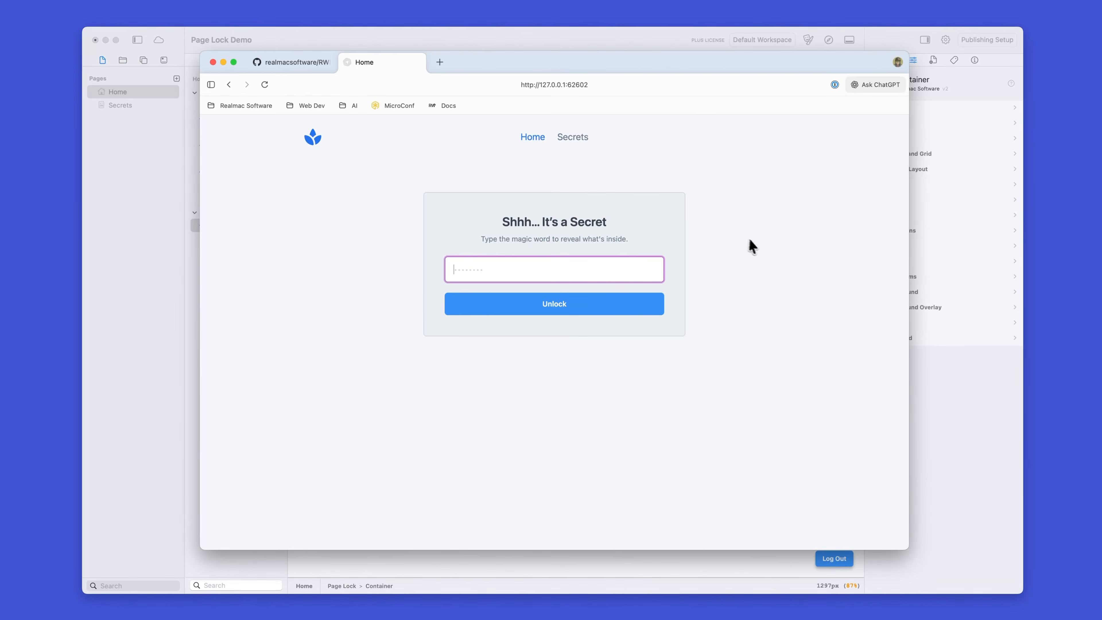
click(578, 137)
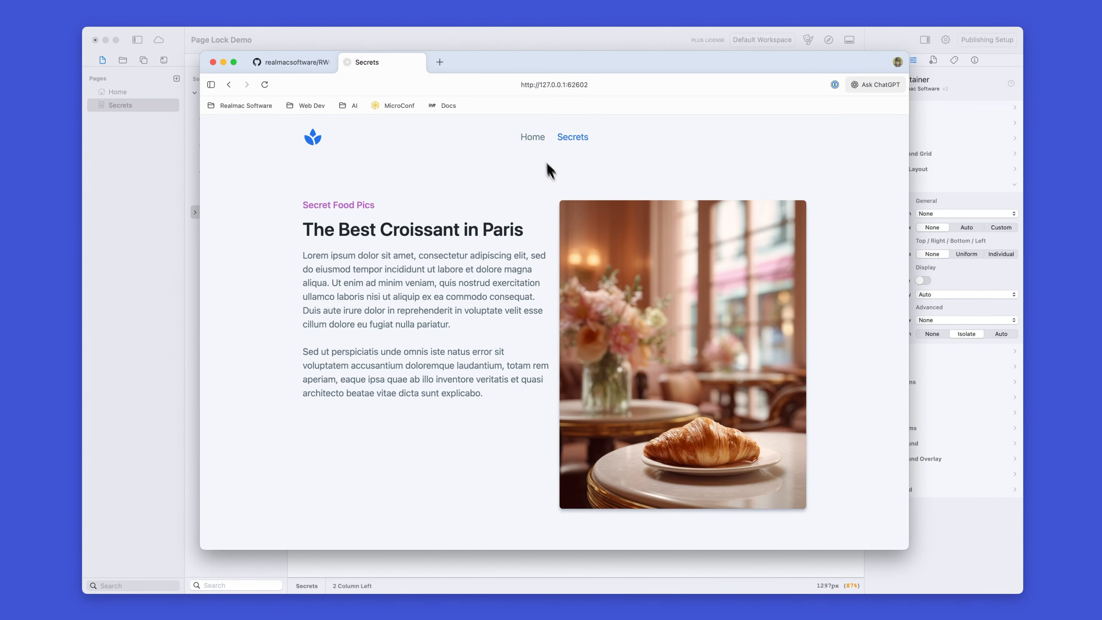
click(530, 138)
click(538, 269)
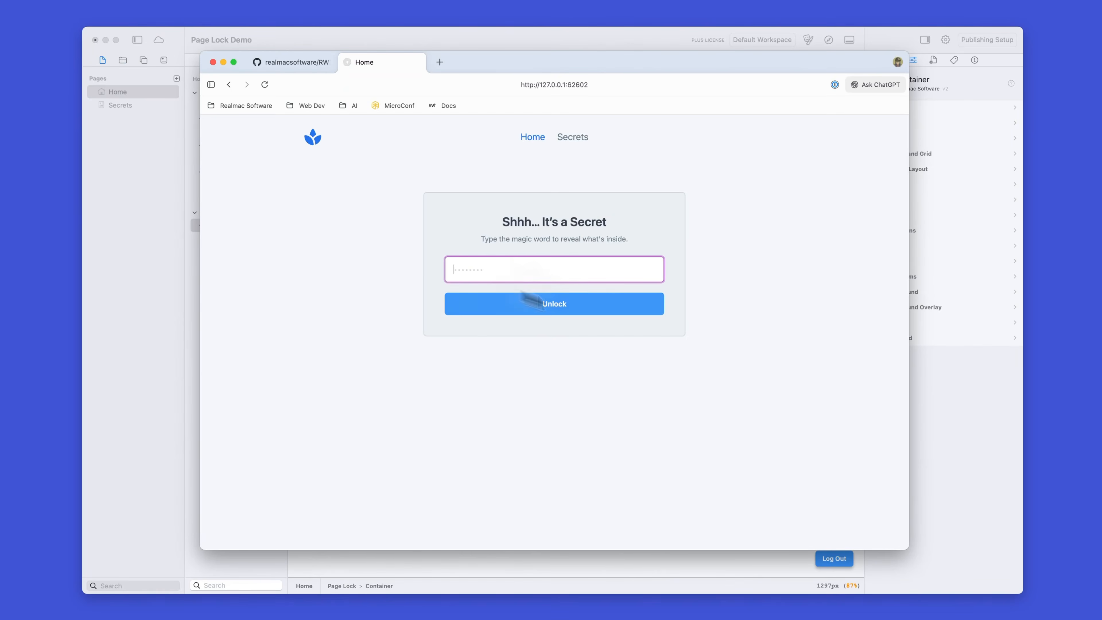
key(super+w)
key(super+w)
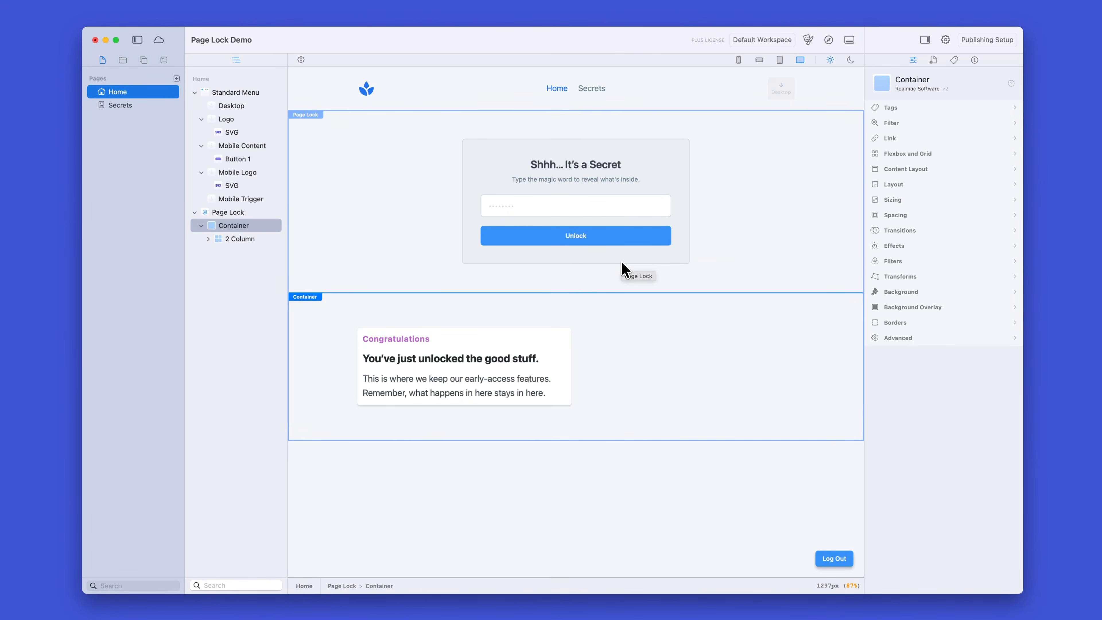
Step: Select the Home page's Page Lock component and toggle Show Login off and on to compare the canvas, leaving it on
click(237, 215)
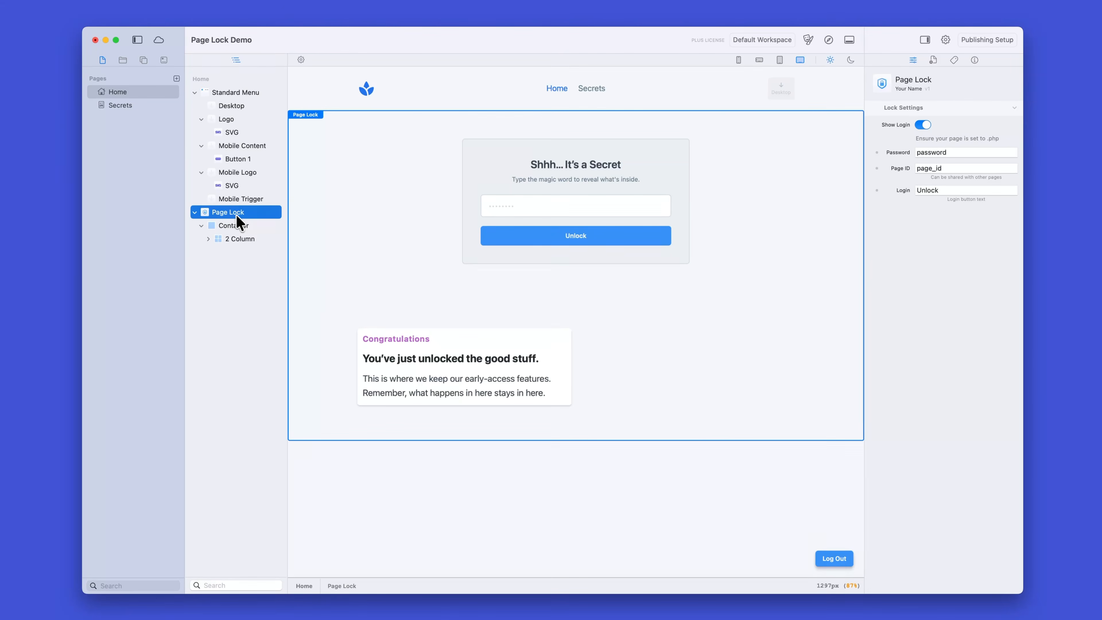
click(922, 127)
click(922, 127)
click(921, 127)
click(921, 127)
click(922, 127)
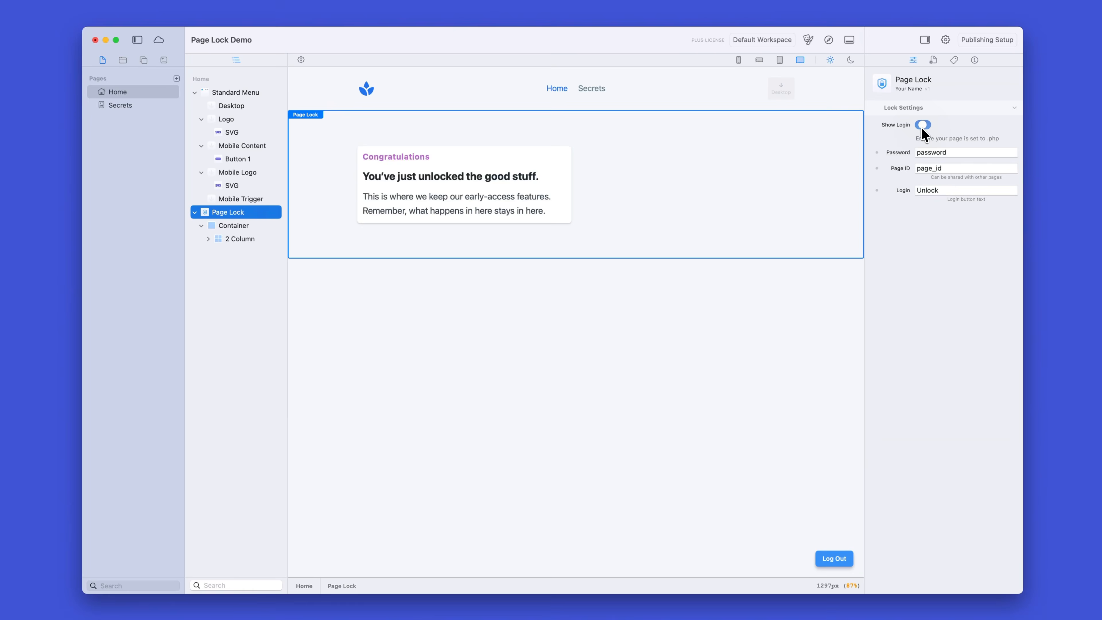
click(921, 127)
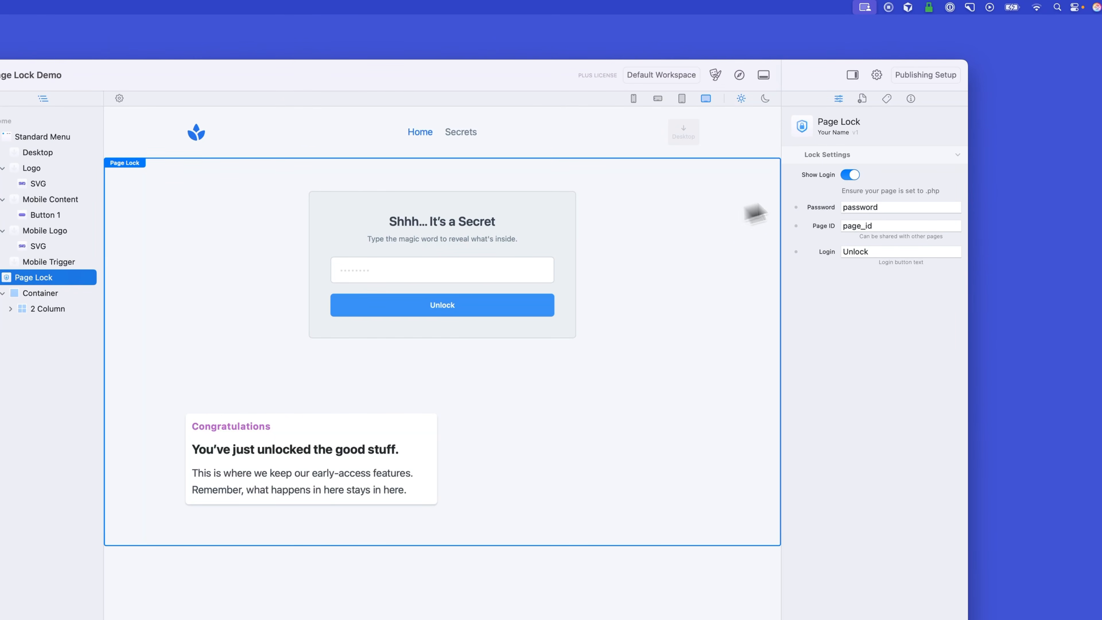
click(849, 176)
click(852, 177)
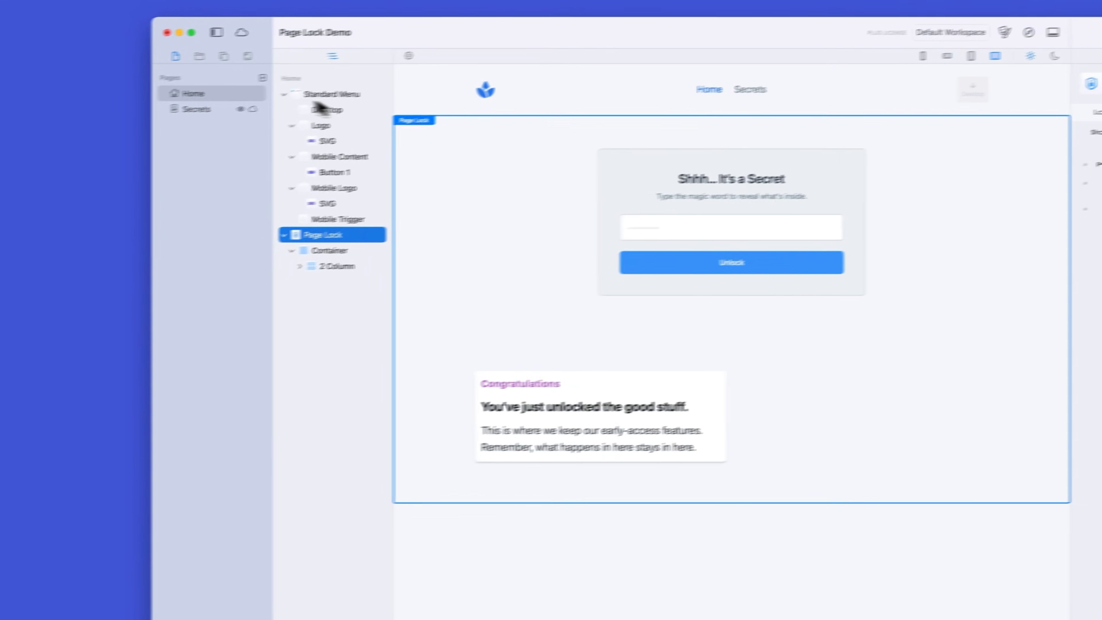
Step: Add a Page Lock component to the Secrets page between the Standard Menu and the 2 Column Left section
click(259, 106)
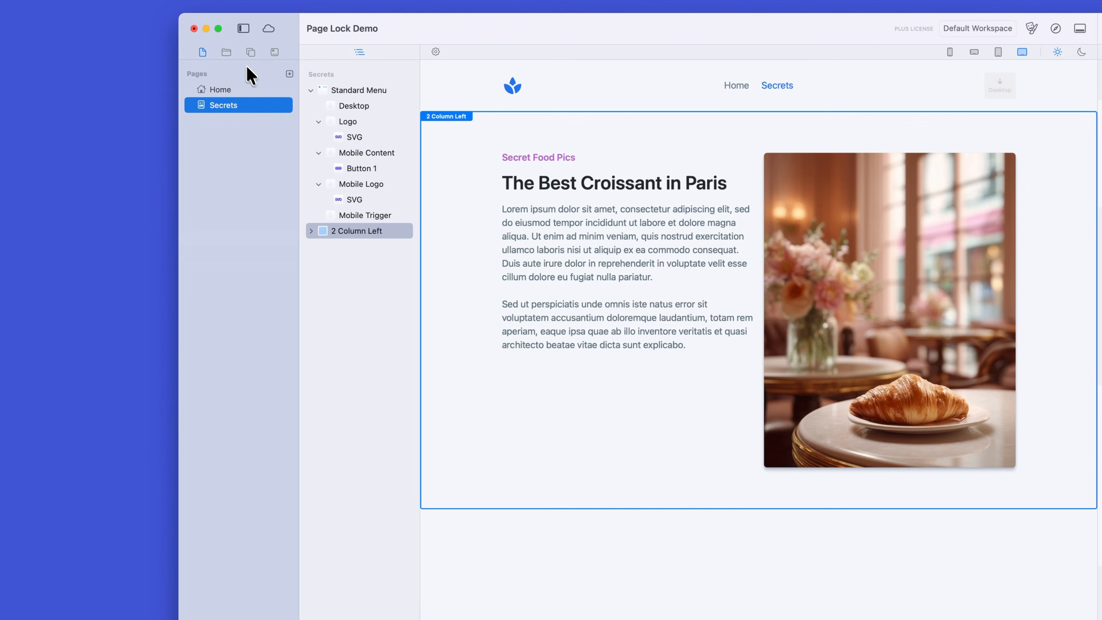
click(251, 54)
scroll(219, 394, down, 15)
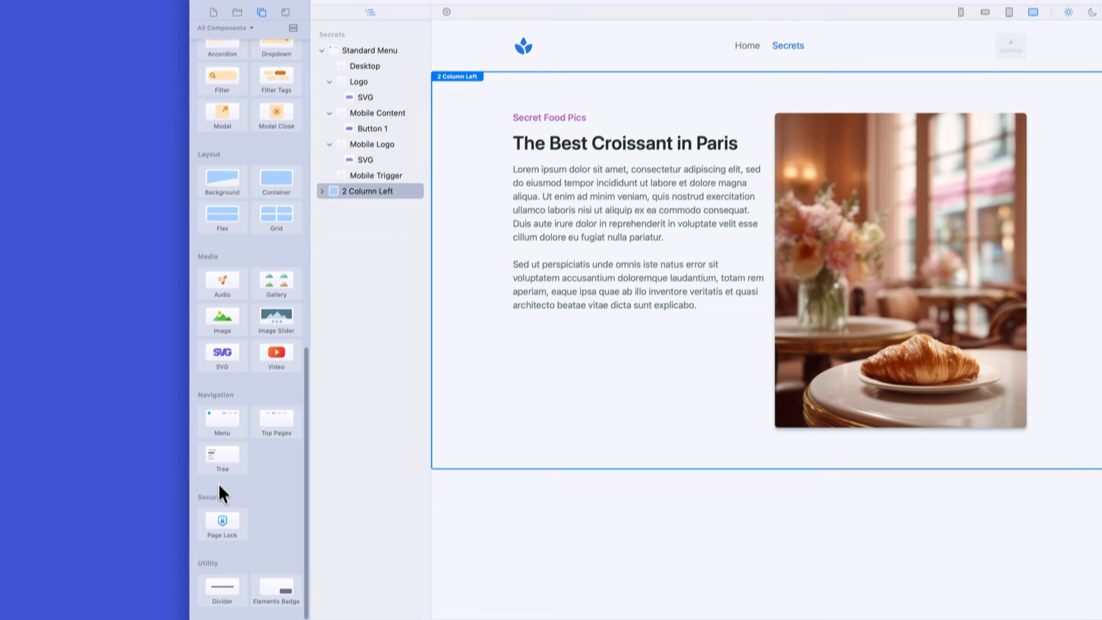
drag(222, 520, 580, 78)
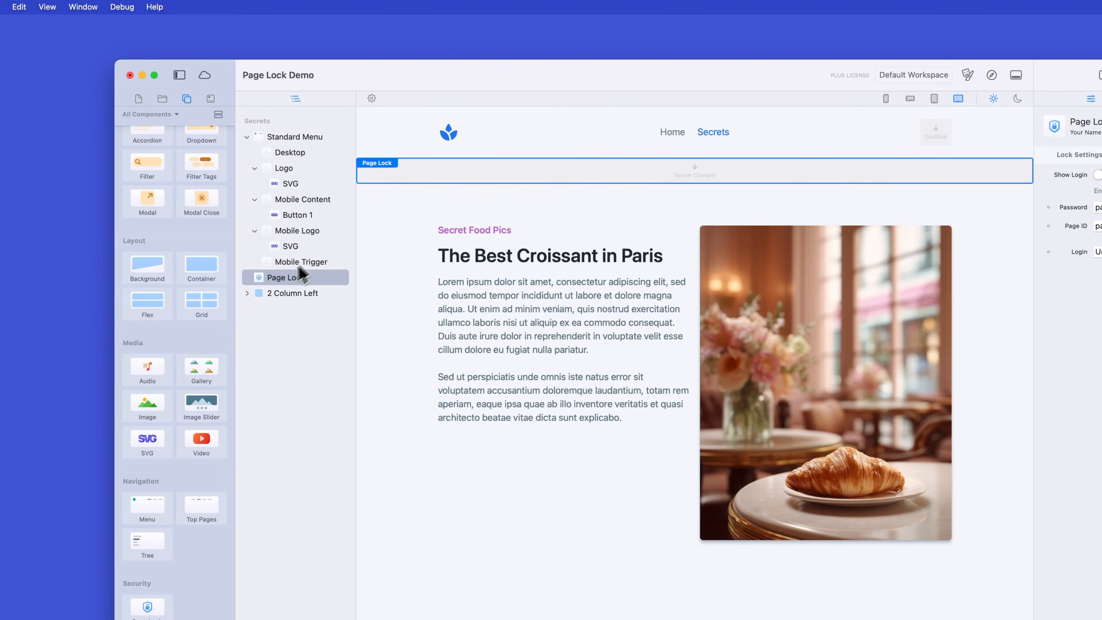
drag(273, 278, 283, 280)
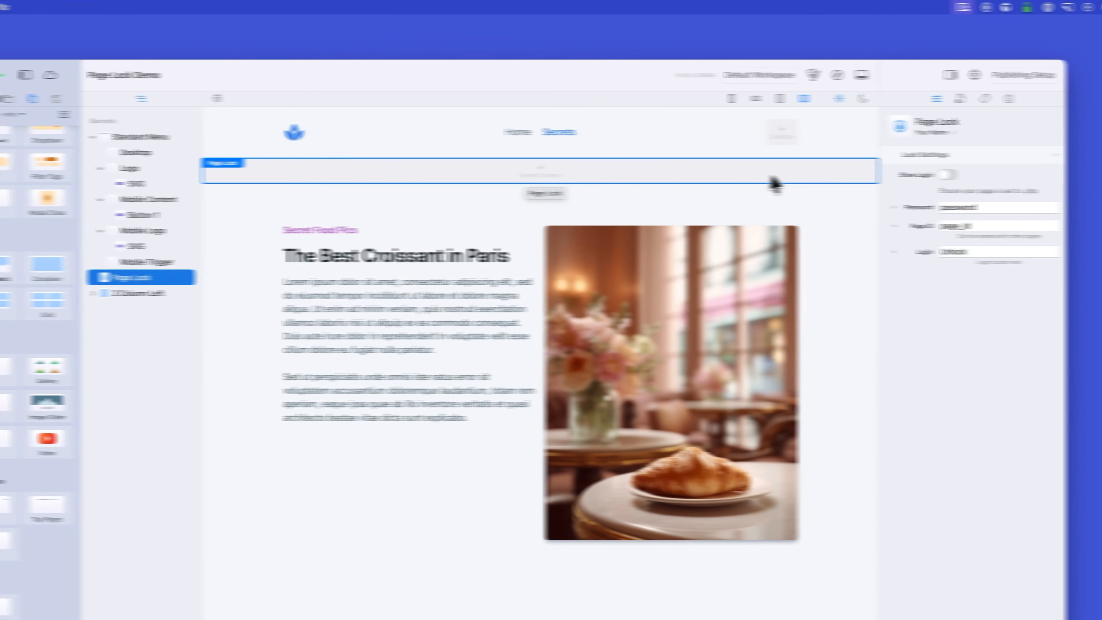
Step: Show the Secrets page's login form and examine its dark and light appearance and its title and subtitle text
click(1099, 175)
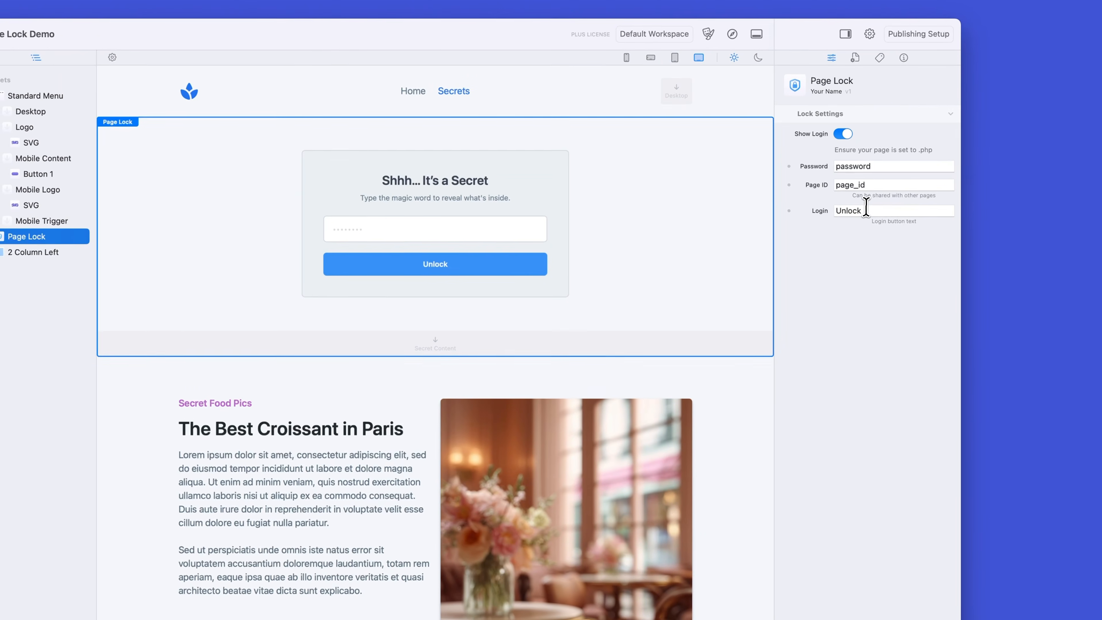
click(970, 226)
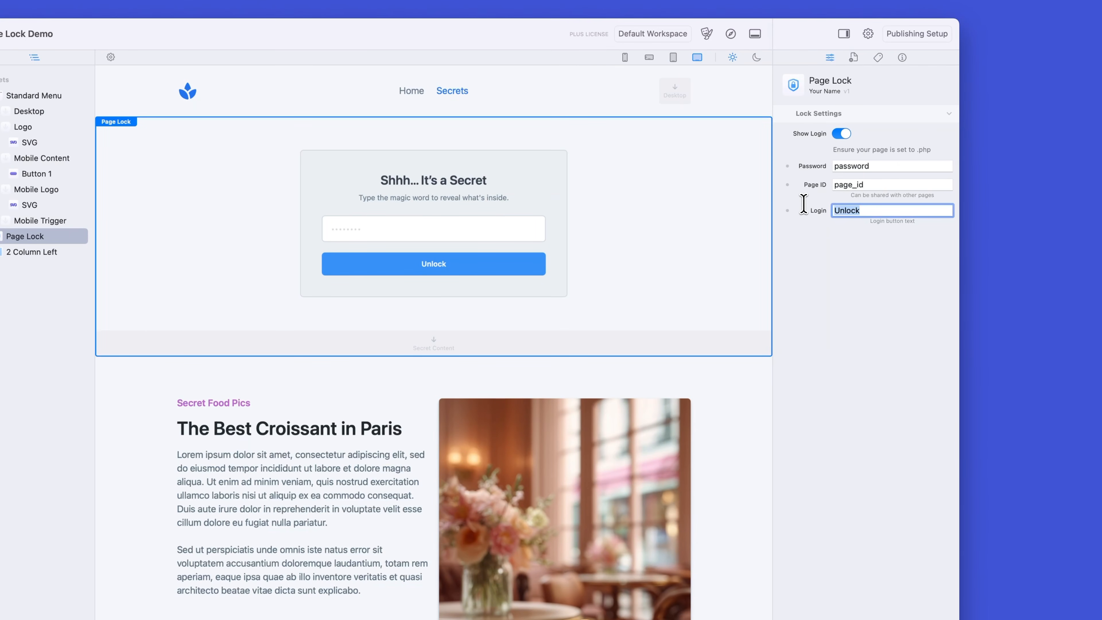
click(757, 58)
click(733, 57)
click(465, 183)
mouse_move(389, 178)
mouse_down()
mouse_move(488, 182)
mouse_move(404, 177)
mouse_up()
click(418, 198)
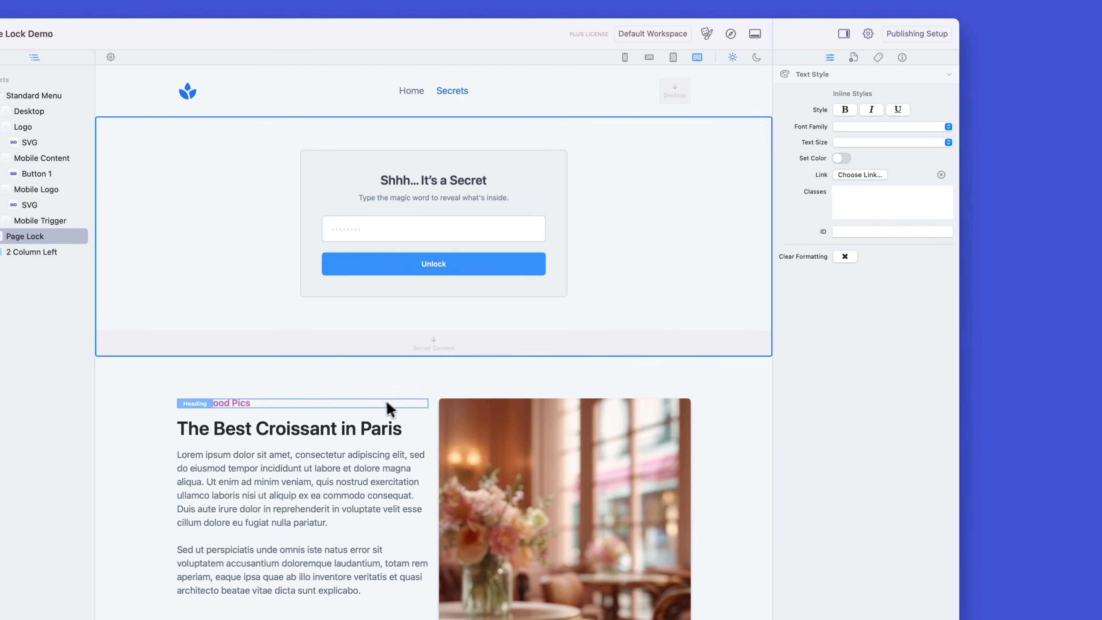
Step: Set the Page Lock's login button text to "Login" on the Secrets page and inspect the Log Out button
click(643, 244)
drag(886, 212, 834, 208)
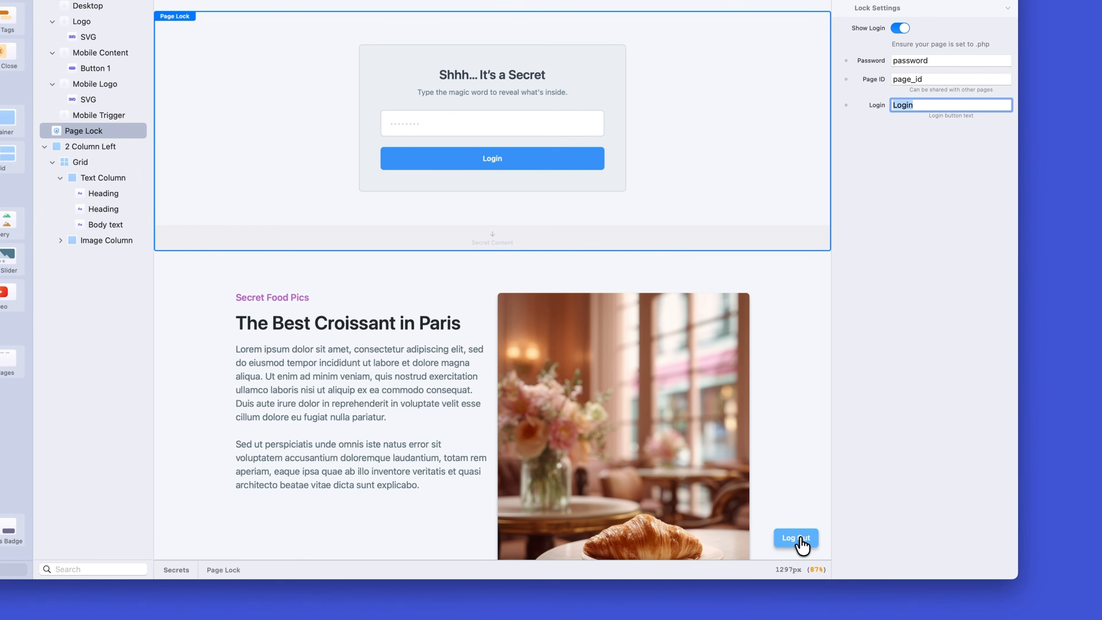
click(800, 545)
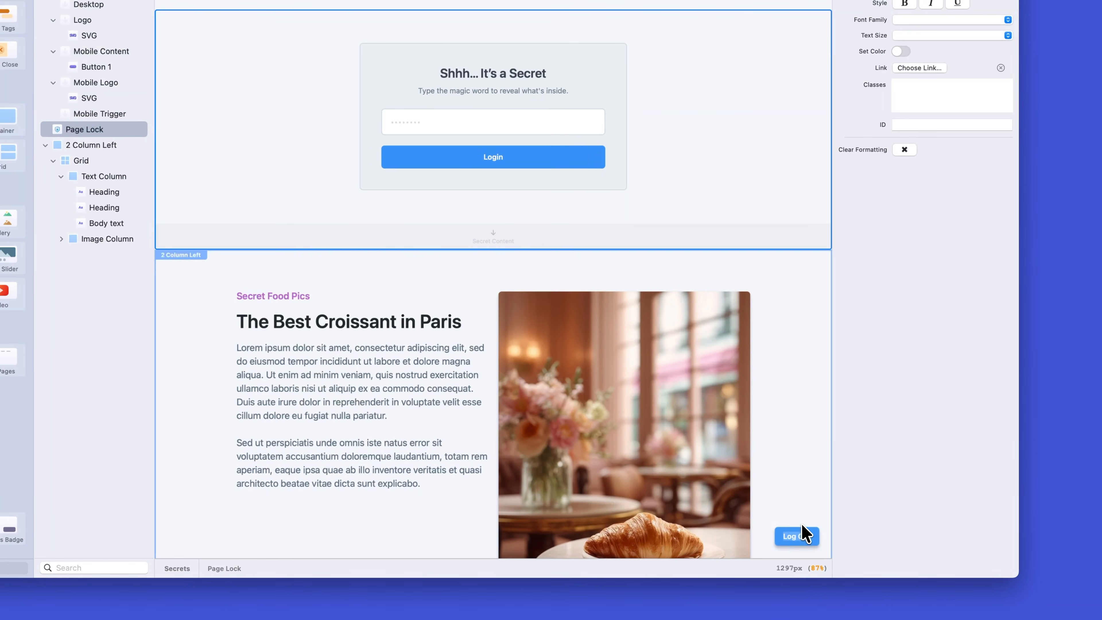
click(802, 525)
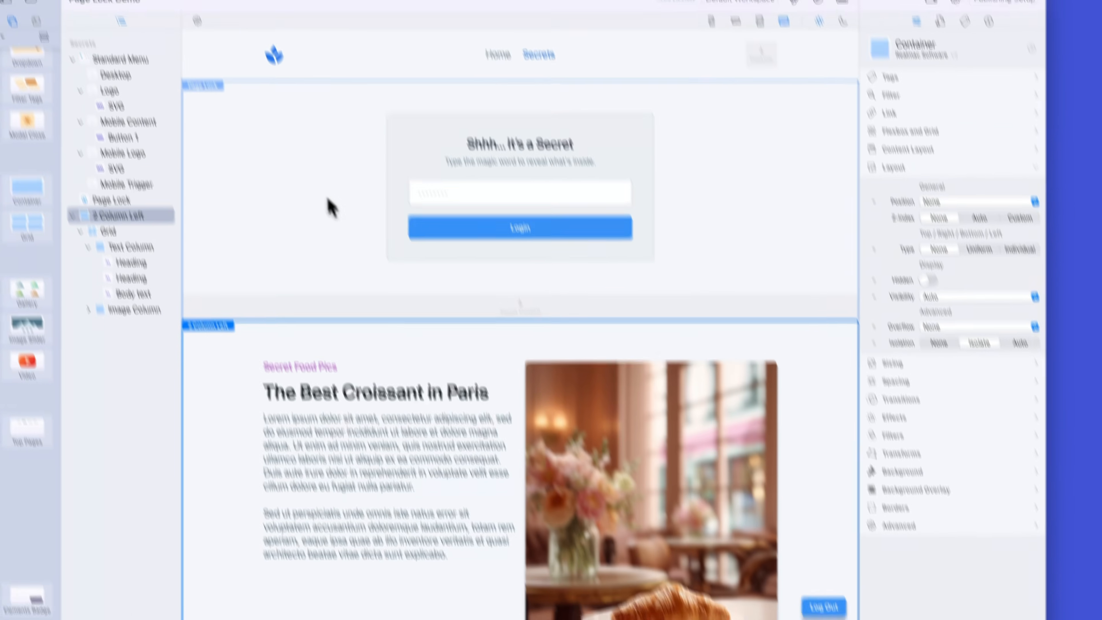
click(305, 136)
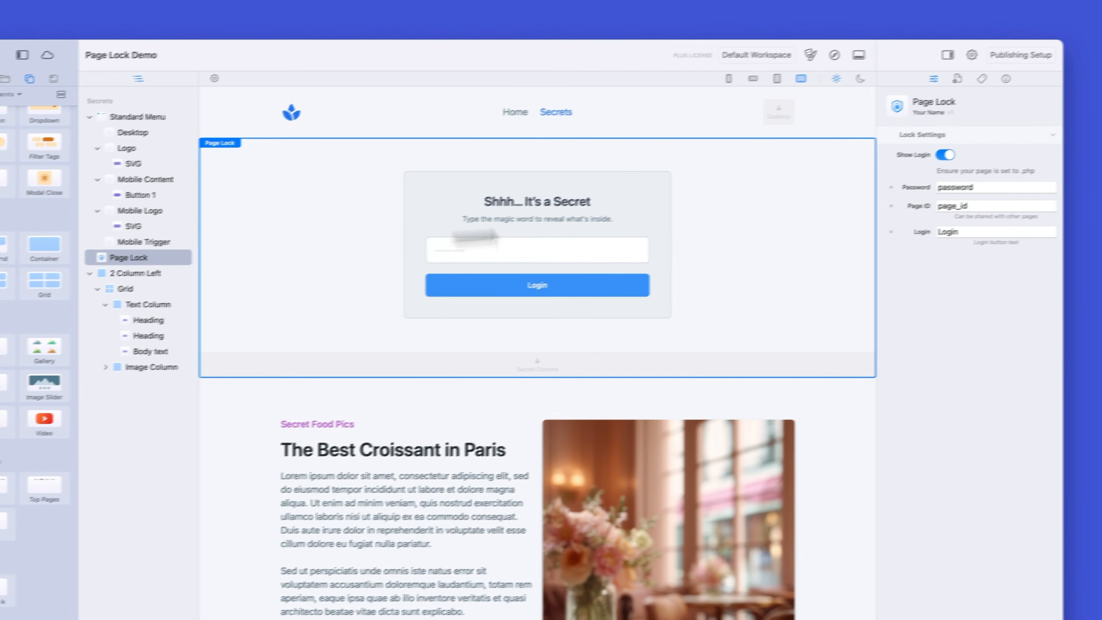
Step: Hide the login form and place the 2 Column Left section inside the Page Lock's secret content area
click(945, 155)
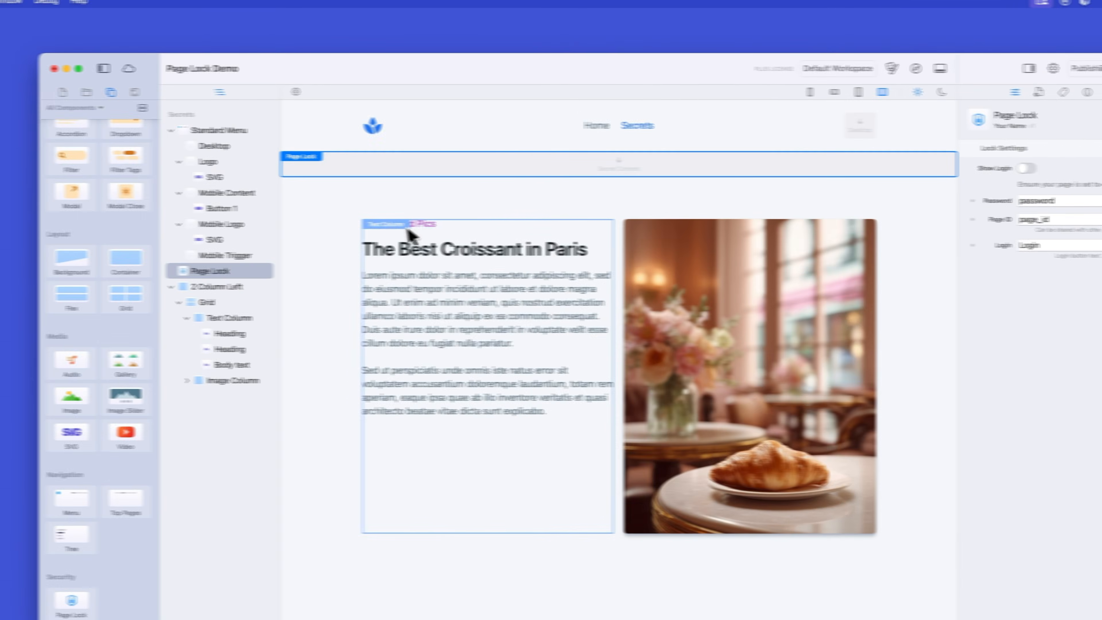
drag(325, 209, 399, 177)
click(237, 271)
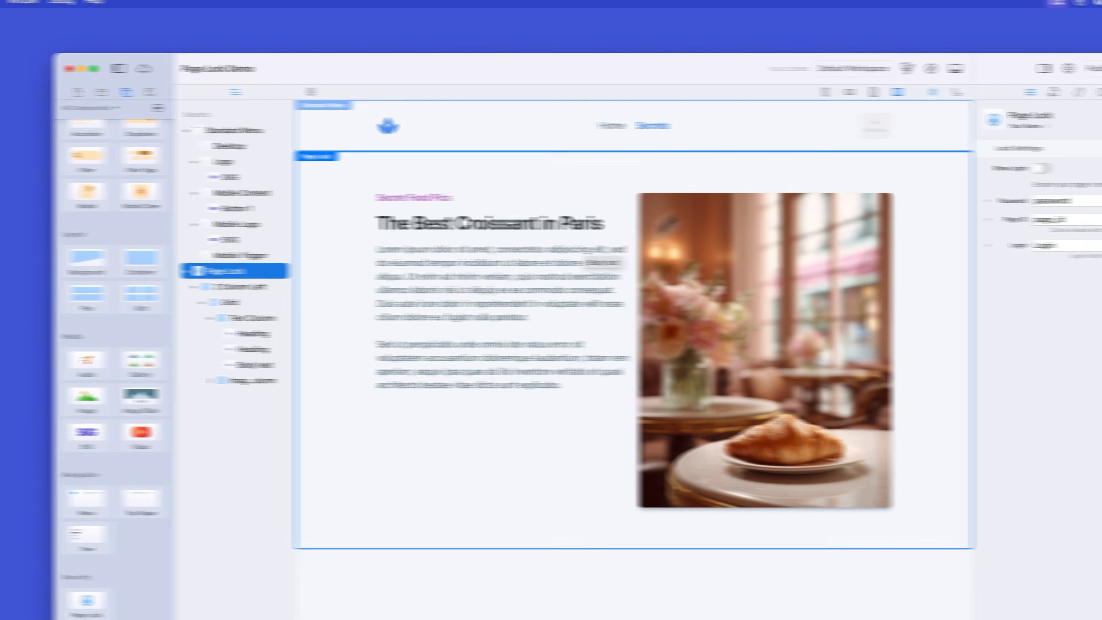
Step: Preview the site in the browser and switch between Home and Secrets to compare their login forms
click(952, 69)
click(415, 187)
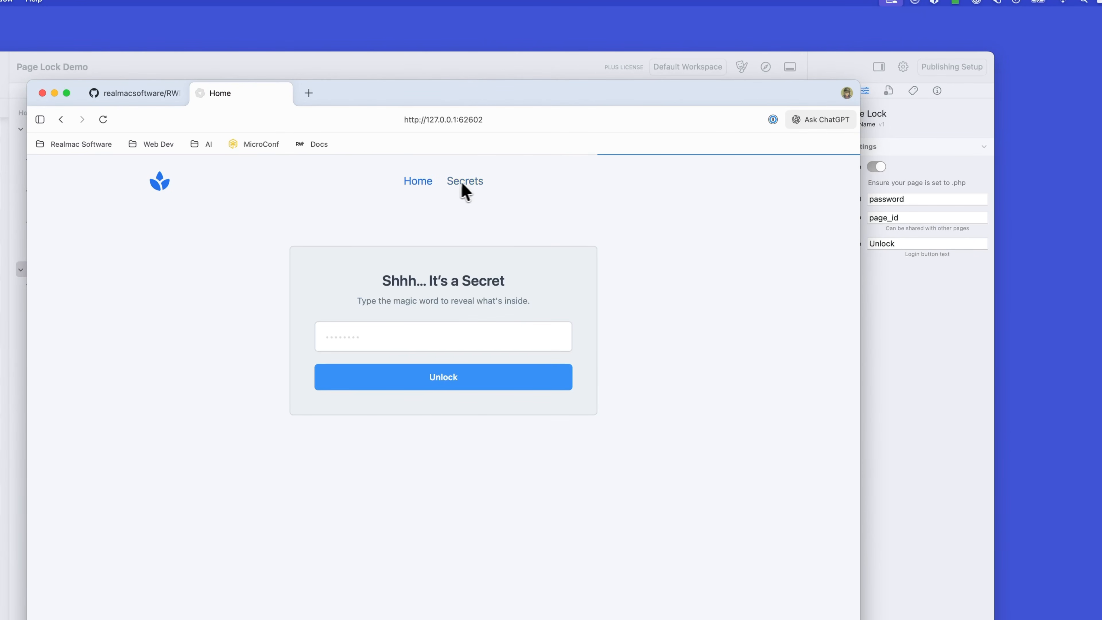
click(456, 189)
click(430, 189)
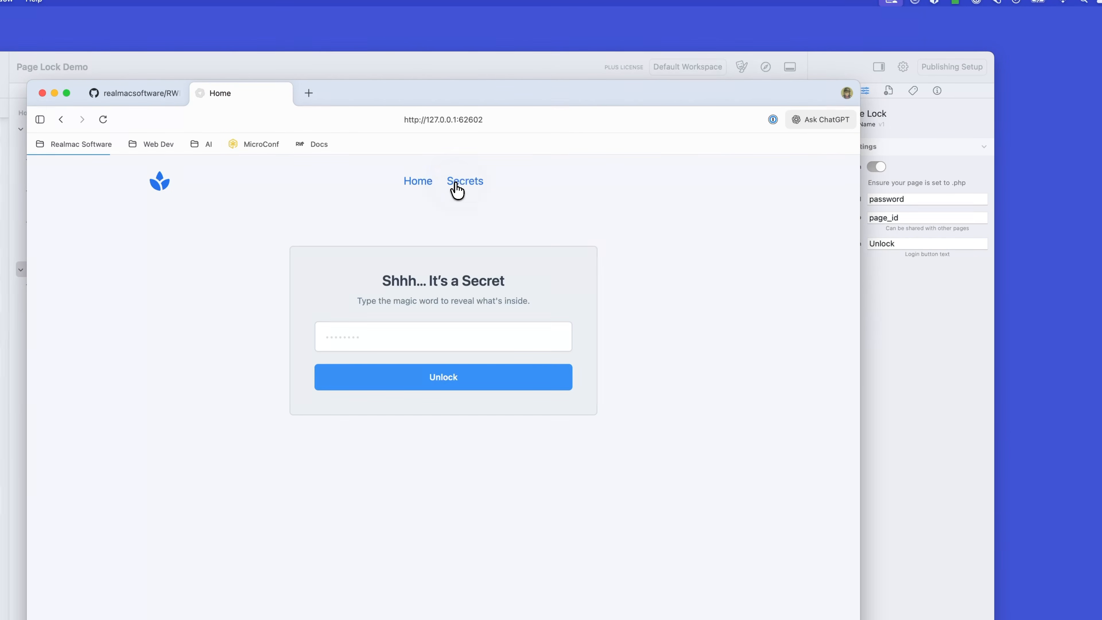
click(413, 190)
click(468, 188)
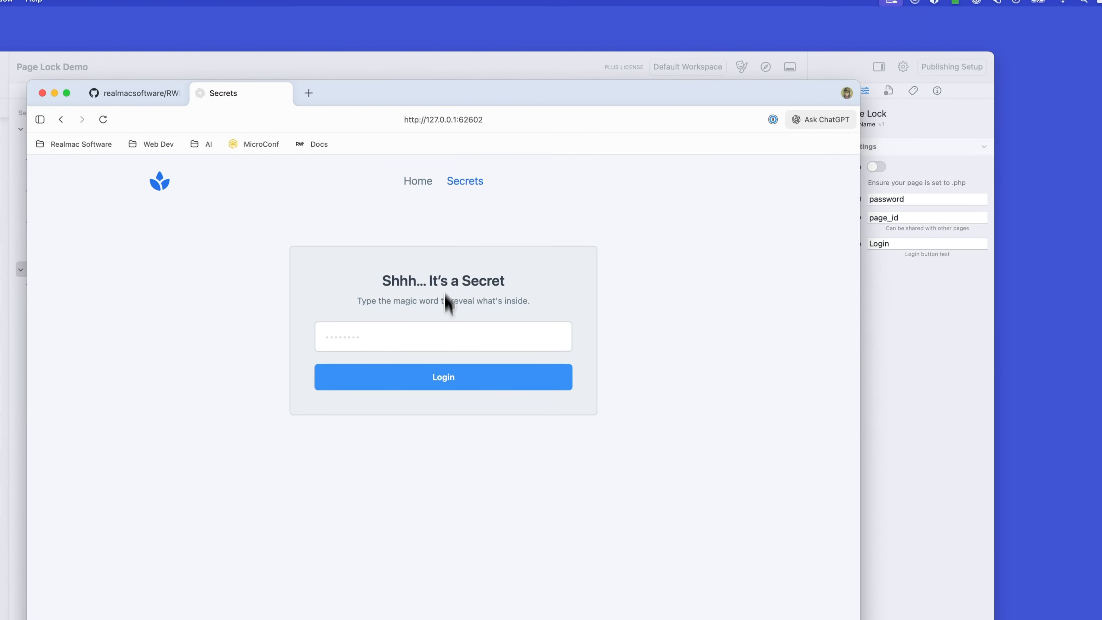
click(427, 182)
click(478, 183)
Step: Enter the page password in the Secrets page's login form and log in
click(413, 339)
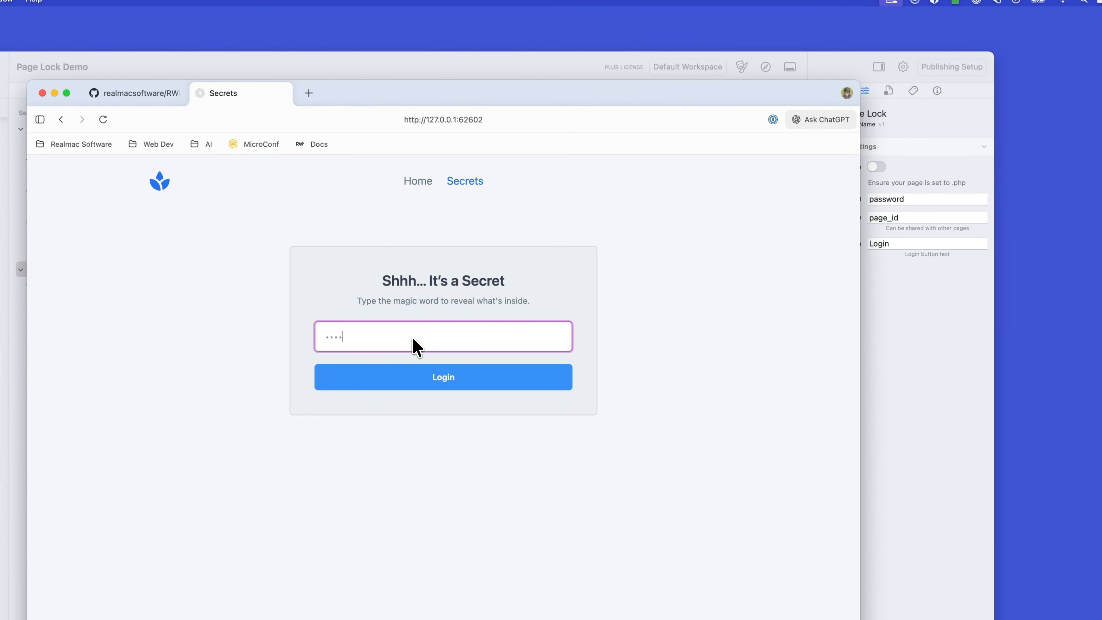
text(password)
click(434, 378)
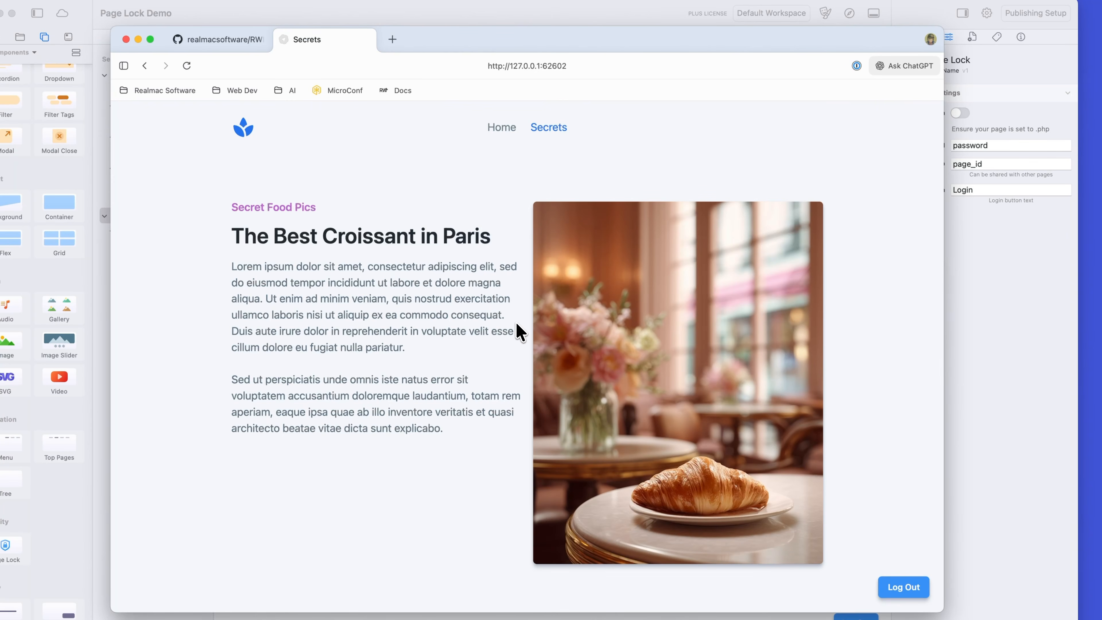
Step: Switch repeatedly between the Home and Secrets pages to check access to both with the single login
click(509, 129)
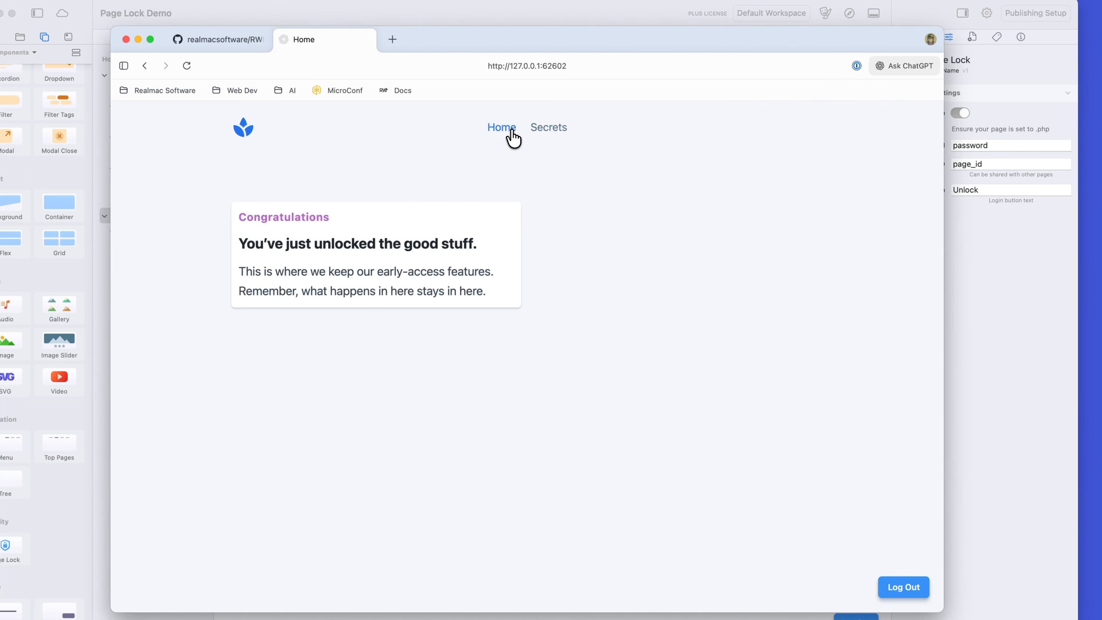
click(542, 130)
click(500, 129)
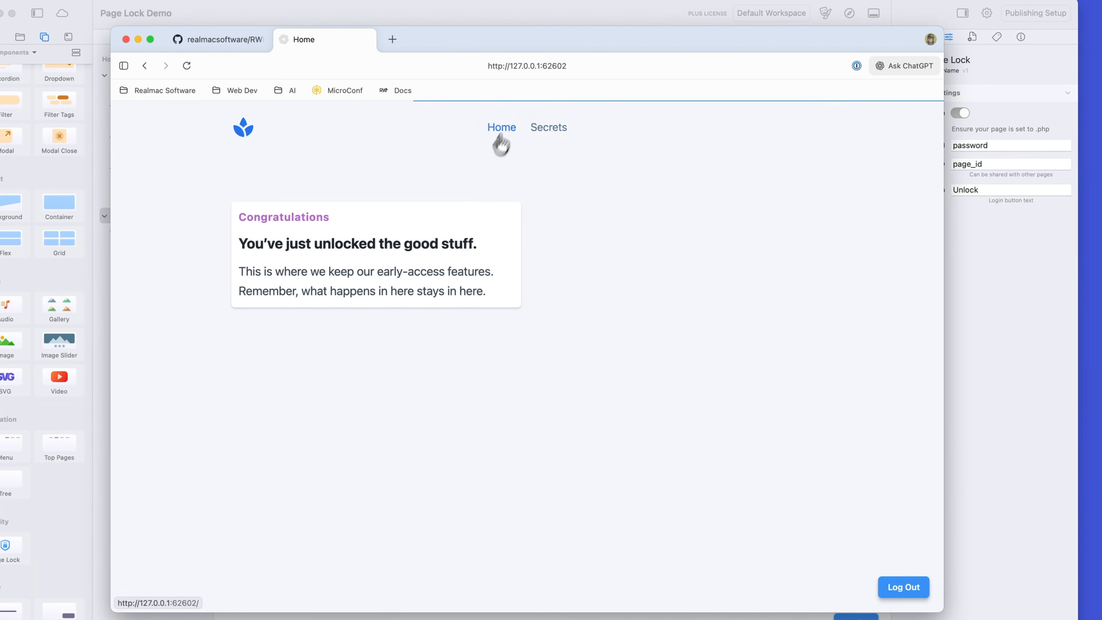
click(546, 130)
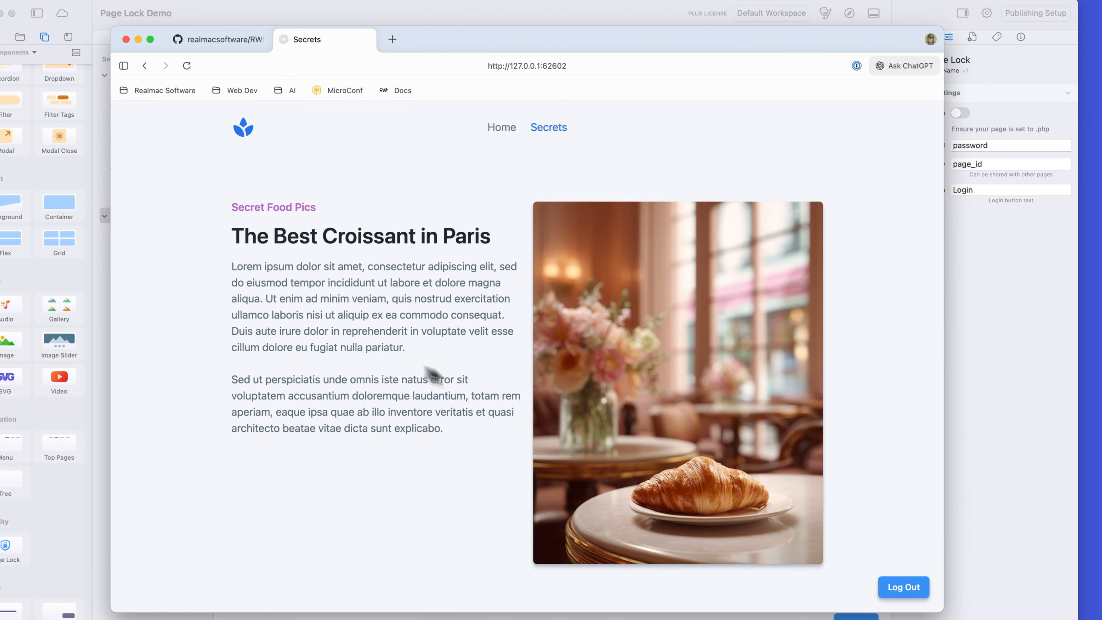
click(501, 128)
click(559, 130)
click(507, 129)
click(538, 130)
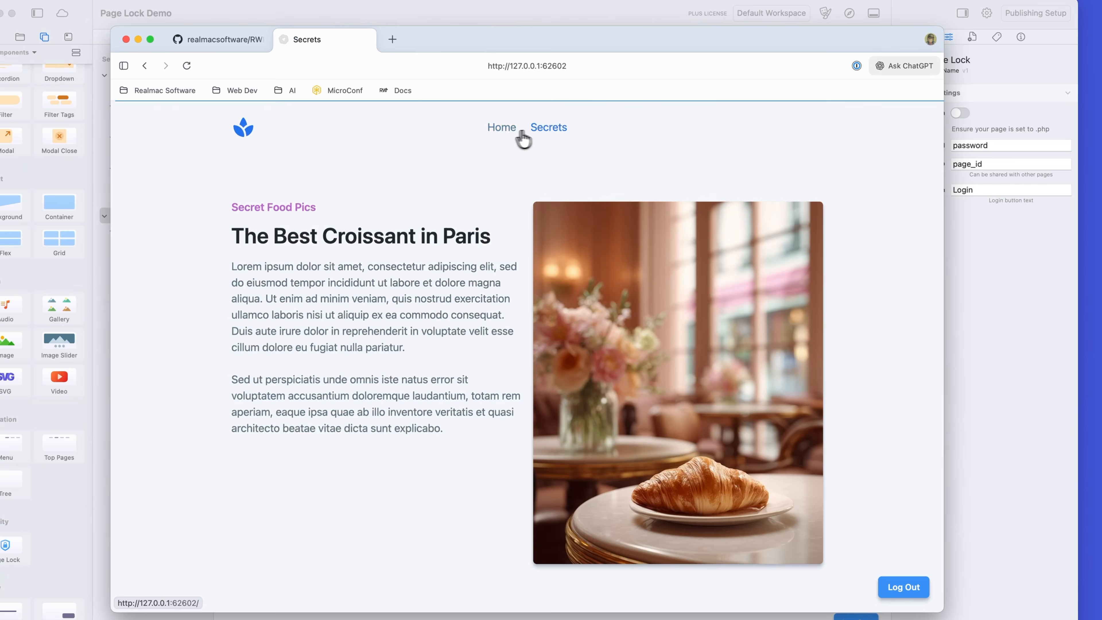
click(509, 130)
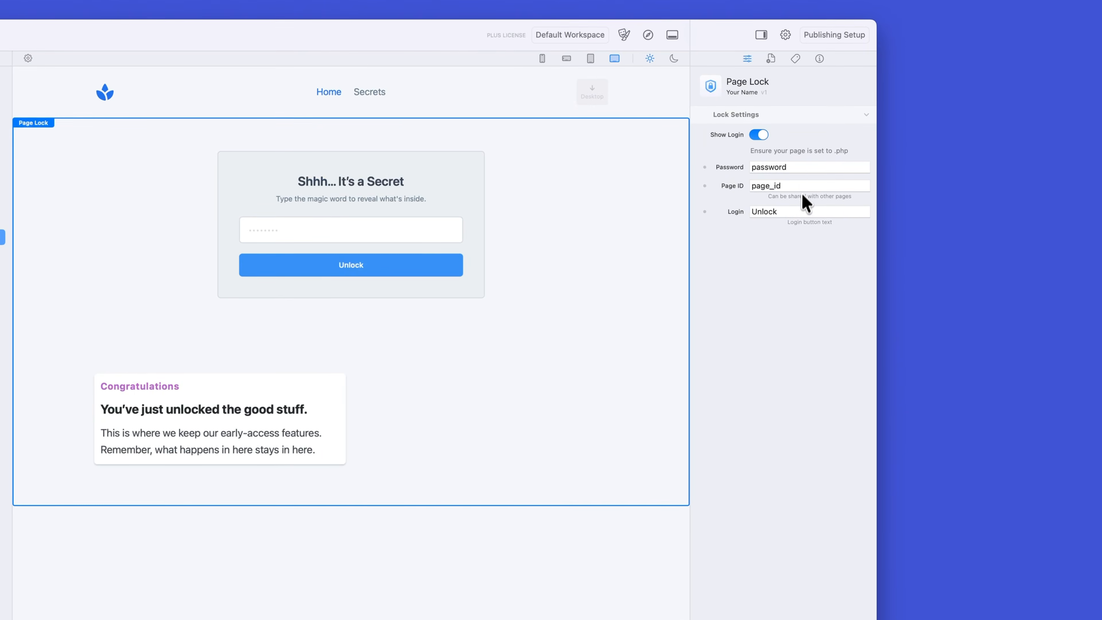
Step: Log out of the Home page in the browser preview and return to the Page Lock Demo project in Elements
double_click(981, 164)
scroll(123, 220, up, 3)
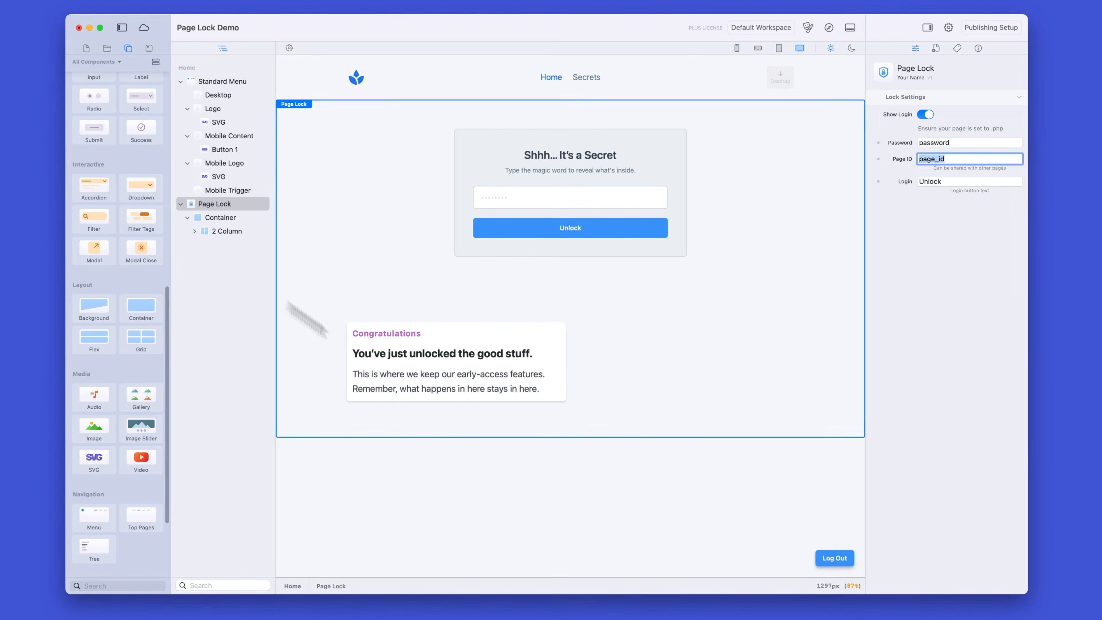
key(super+Tab)
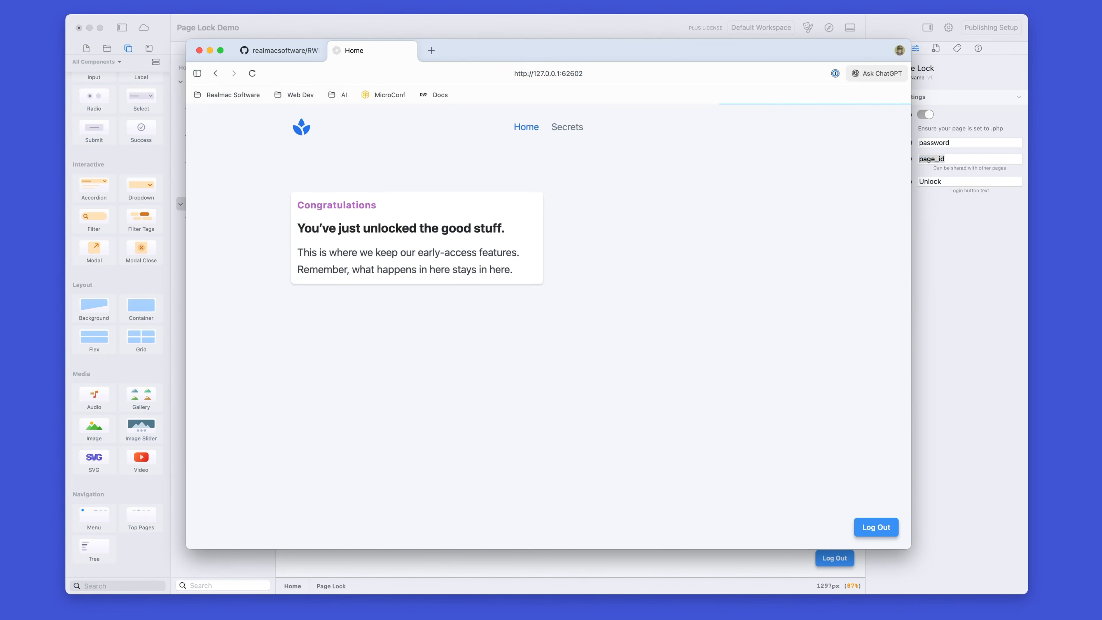
click(875, 525)
key(super+Tab)
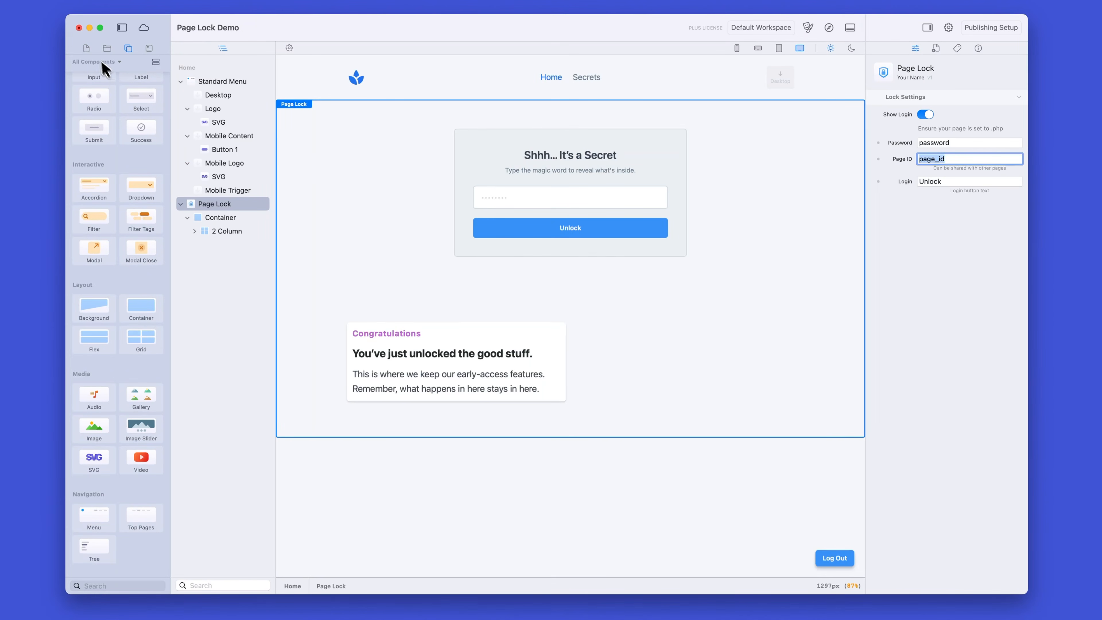
Step: Set the Page ID of the Secrets page's Page Lock component to food_page
click(86, 49)
click(106, 95)
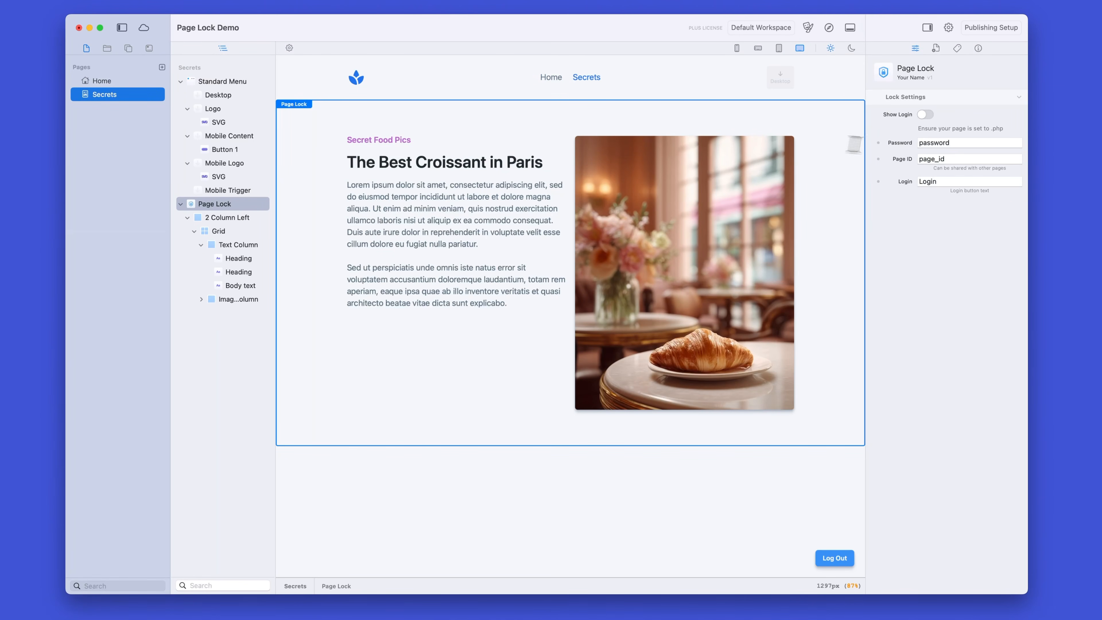
double_click(962, 160)
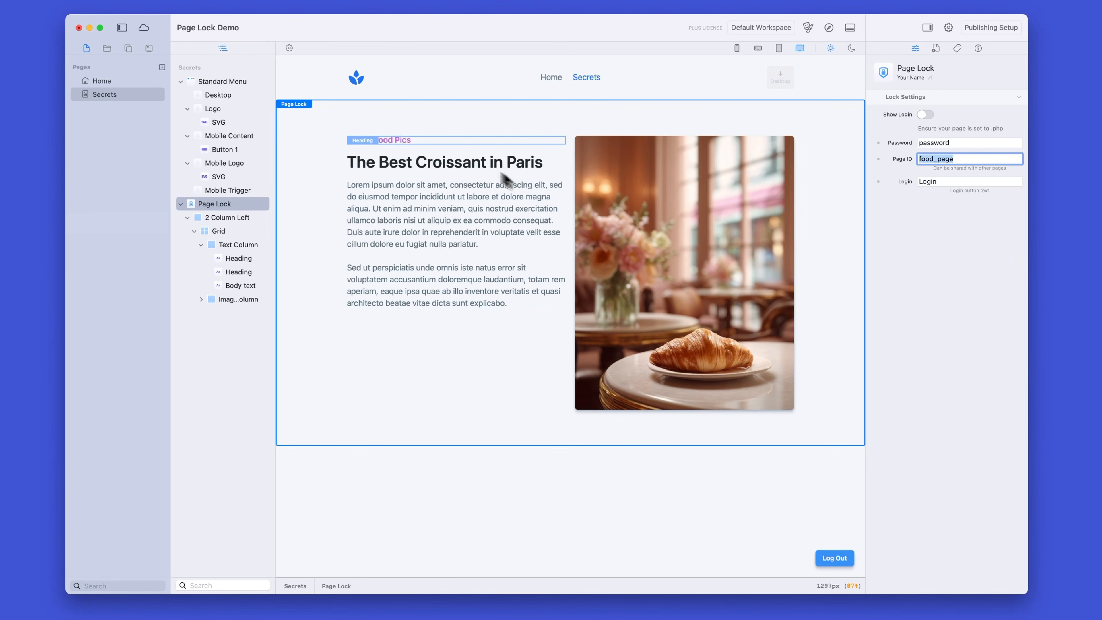
Step: Preview the Home page in the browser and unlock it by entering the page password
click(105, 82)
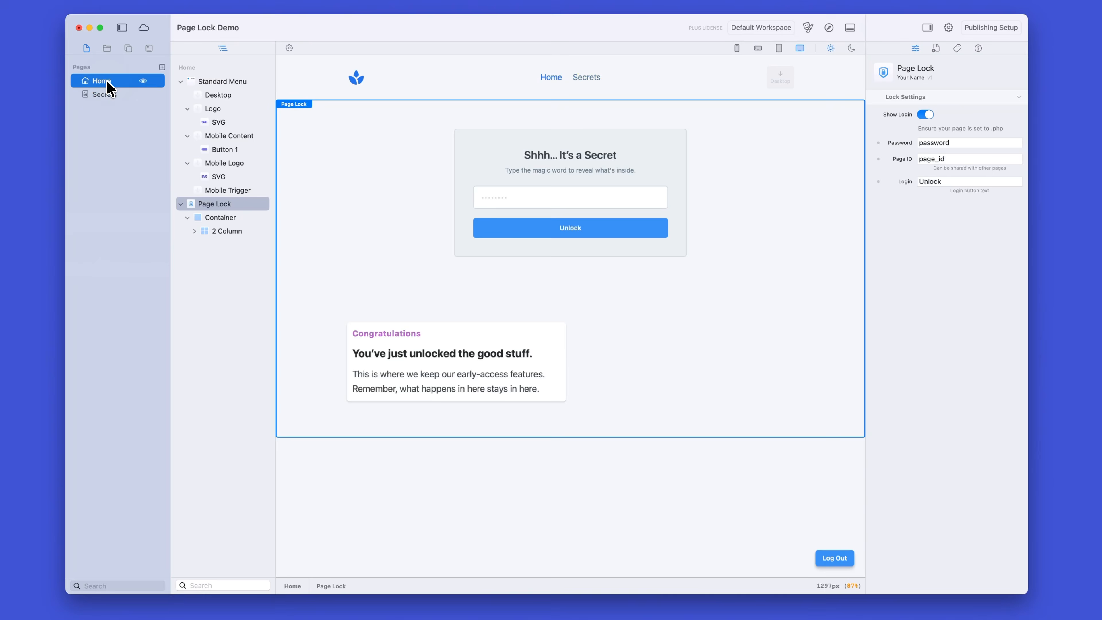
click(829, 27)
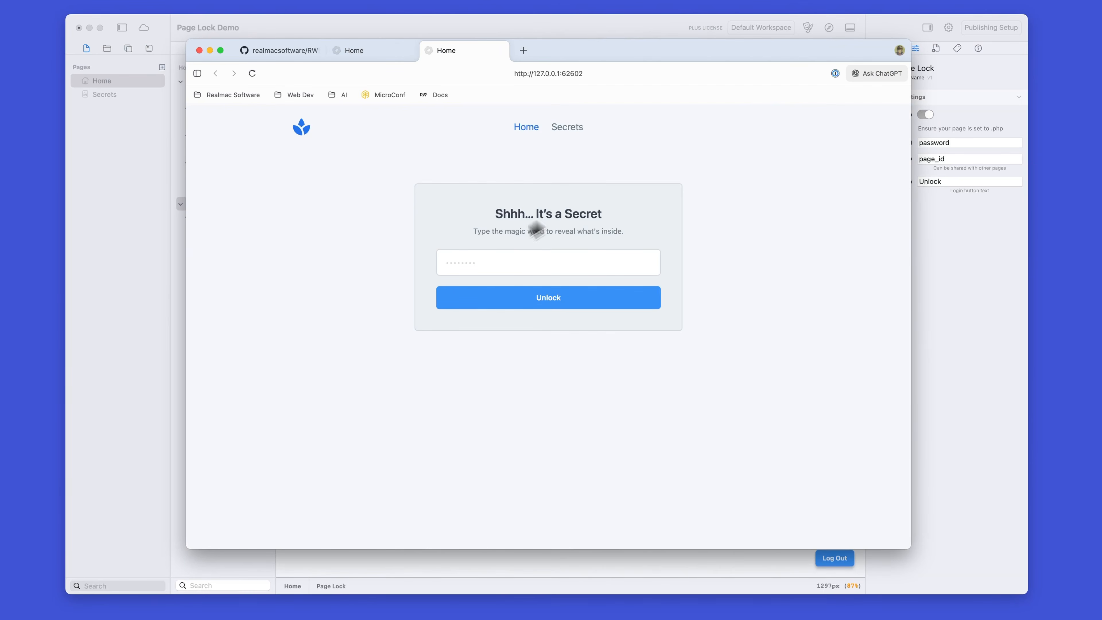
click(483, 257)
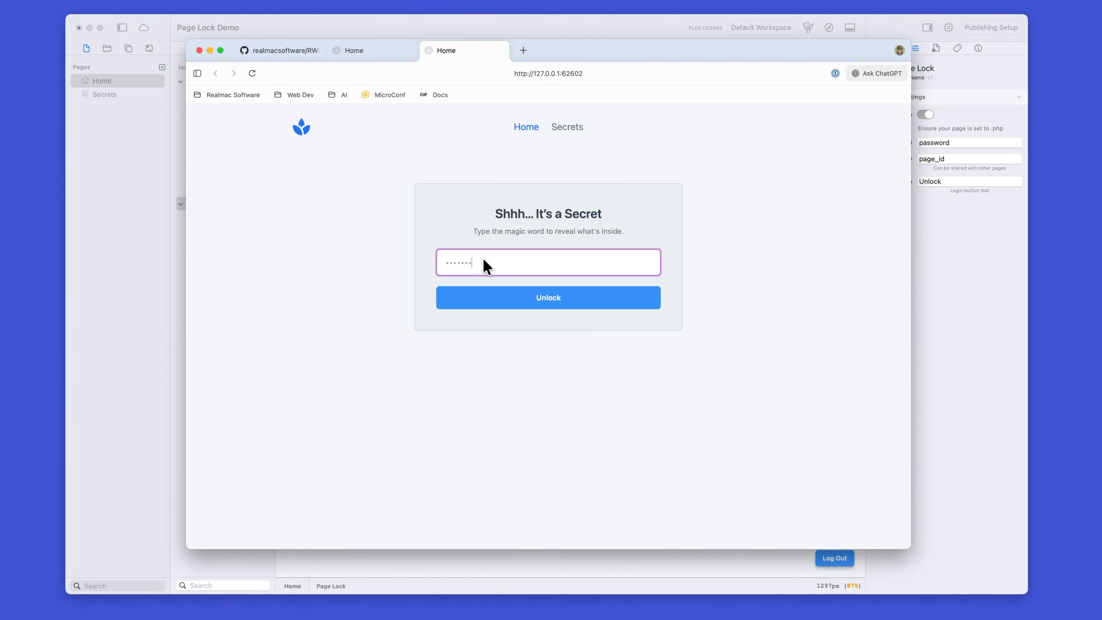
text(password)
click(494, 304)
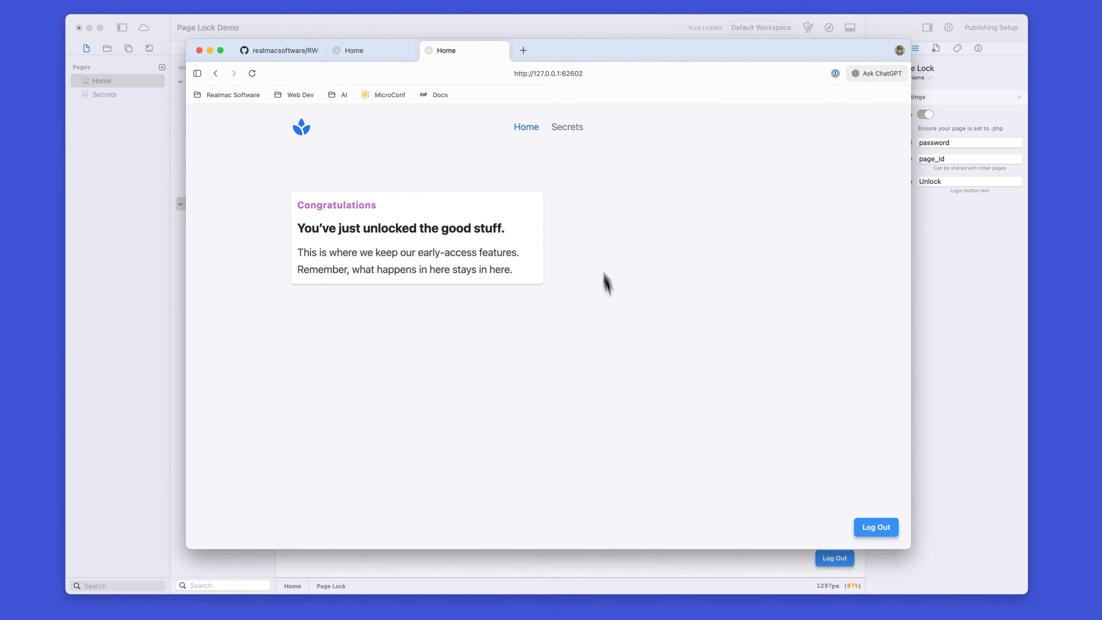
Step: Check the previewed Secrets page against Home, and log in to Secrets by entering its page password
click(566, 130)
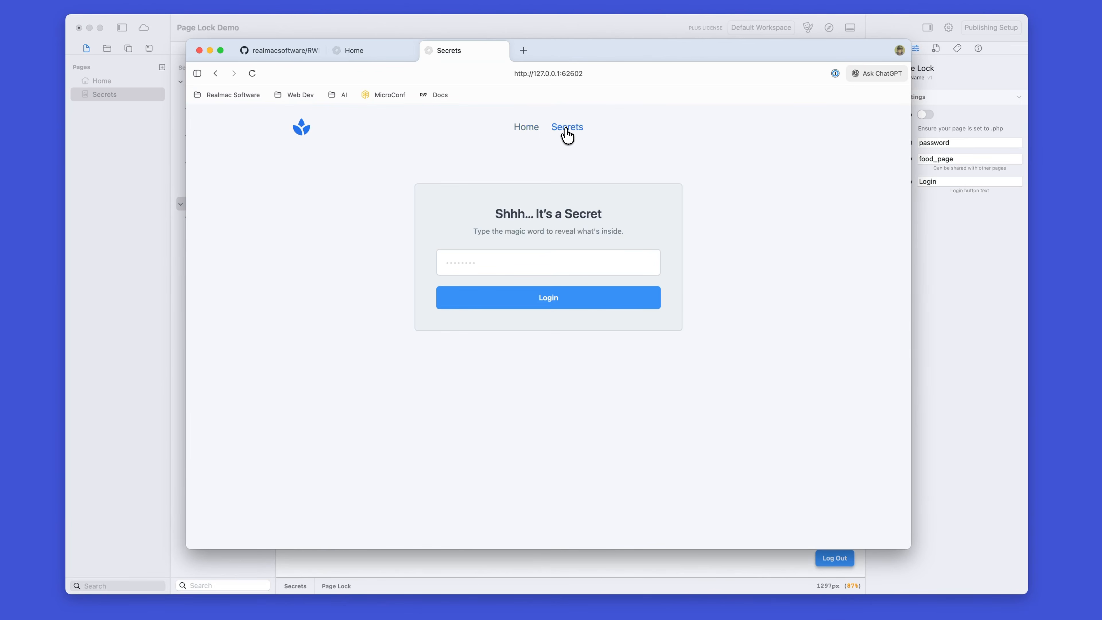
click(527, 128)
click(565, 129)
click(500, 260)
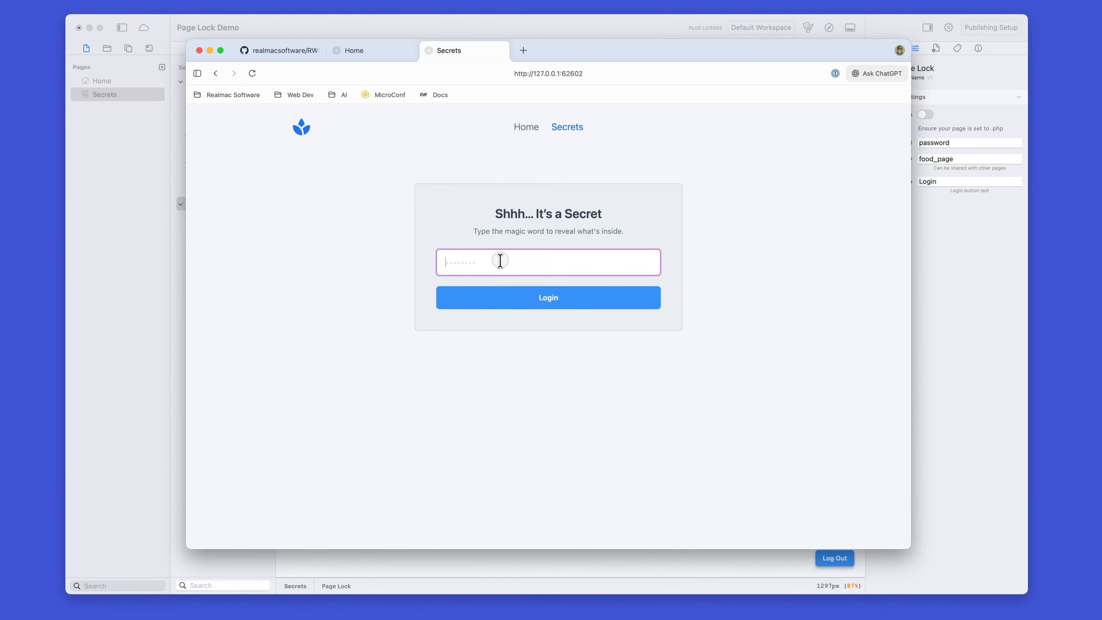
text(password)
click(538, 304)
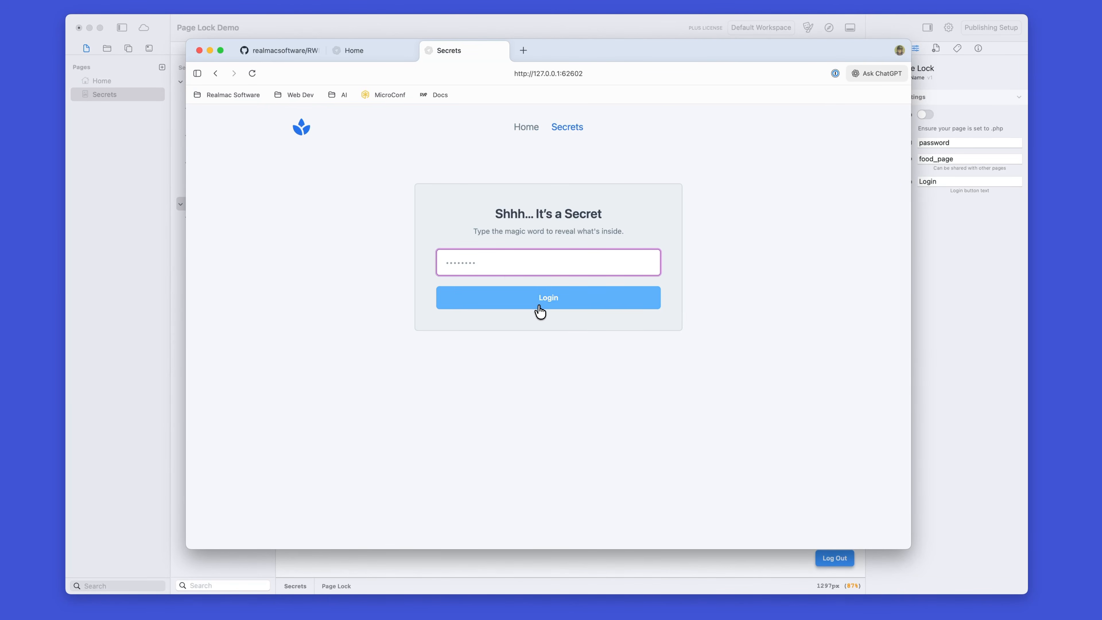
Step: Switch between the unlocked Home and Secrets pages, log out of each separately, and return to Elements
click(526, 128)
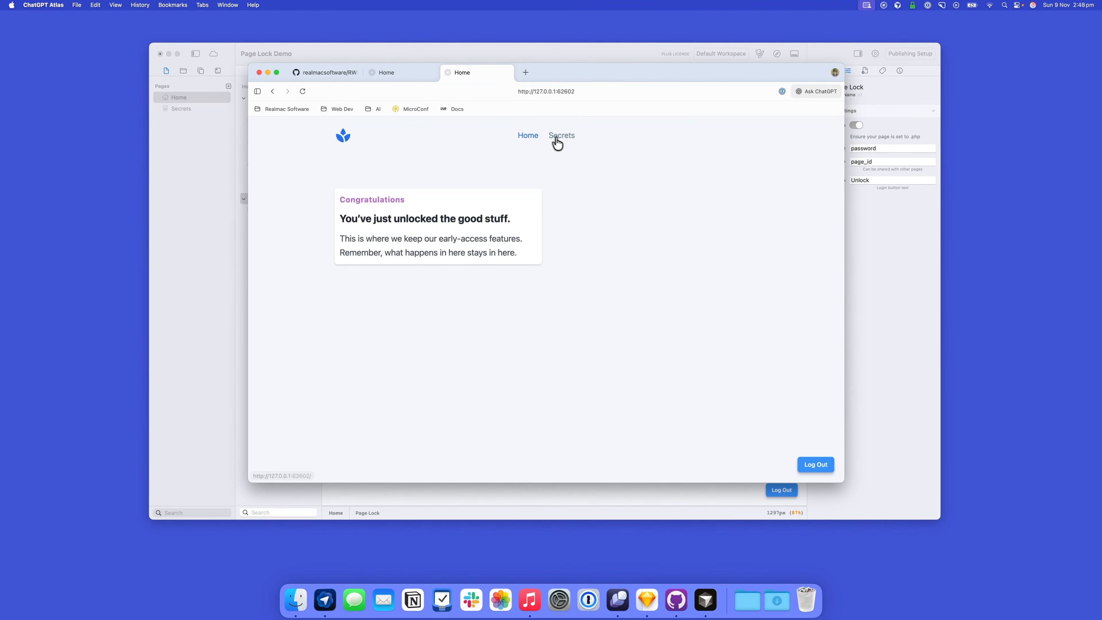
click(553, 131)
click(530, 135)
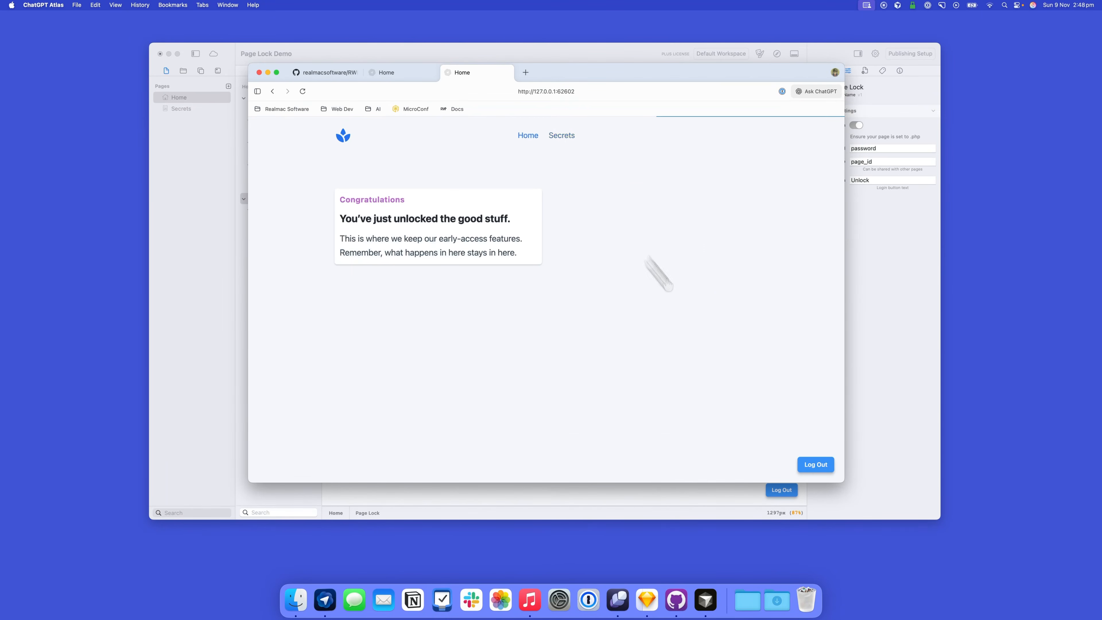
click(816, 464)
click(570, 141)
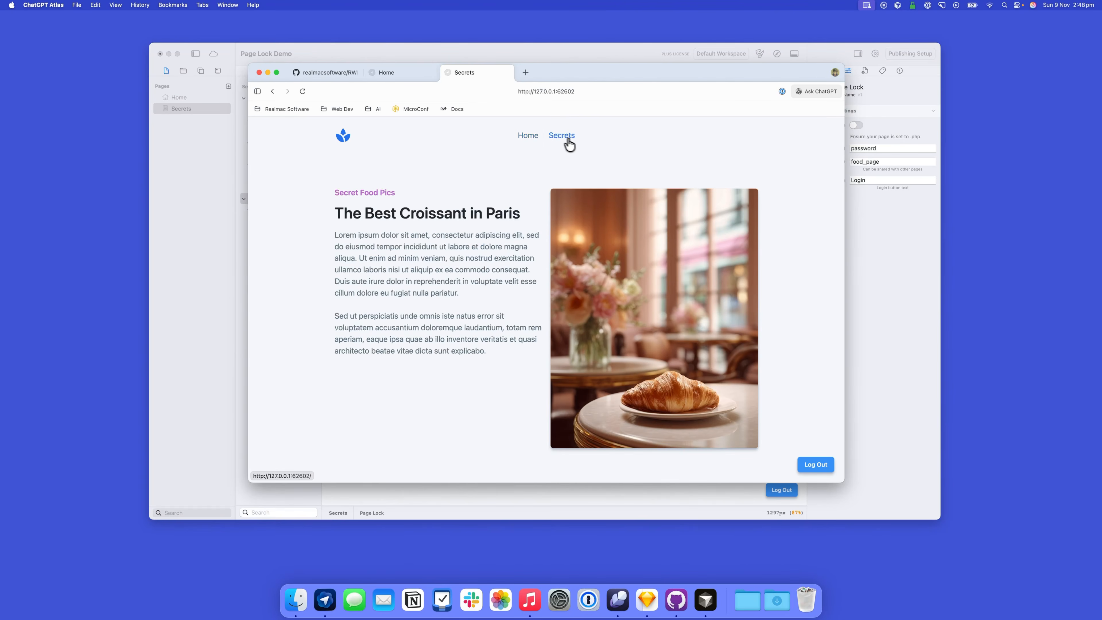
click(811, 465)
click(851, 272)
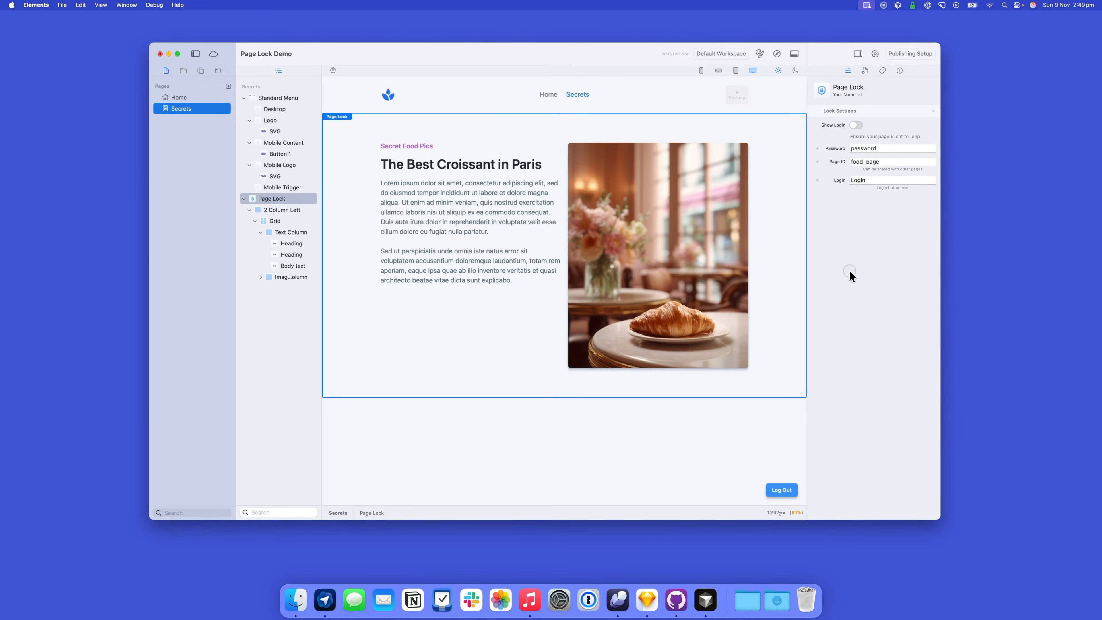
Step: Compare the Page IDs of Home and Secrets, and enter a new password in the Secrets page's Page Lock settings
drag(883, 163, 825, 156)
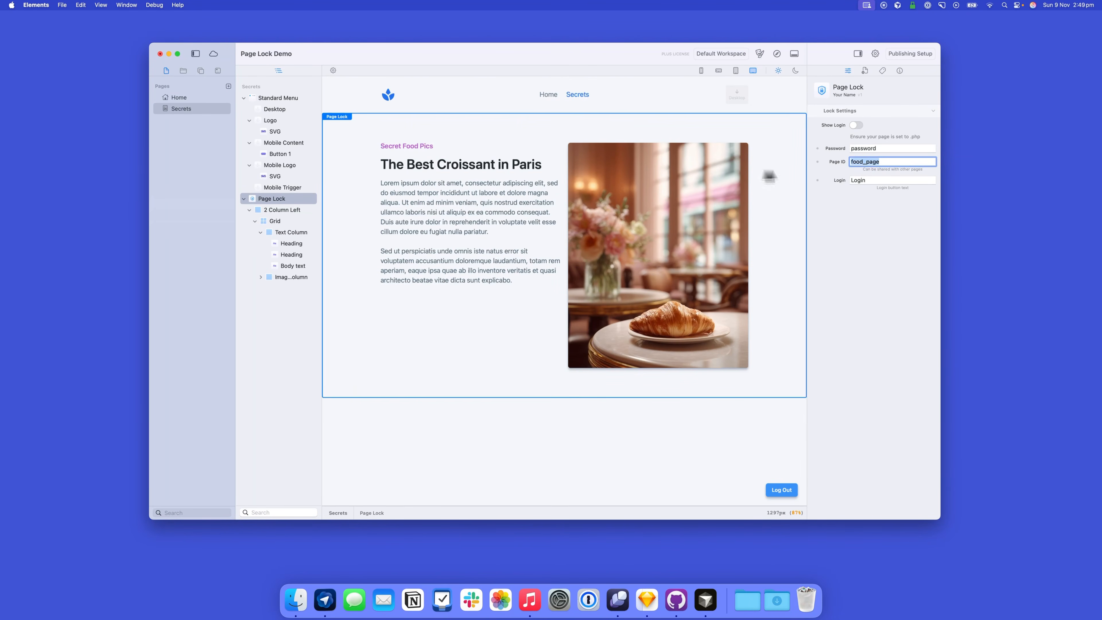
click(191, 98)
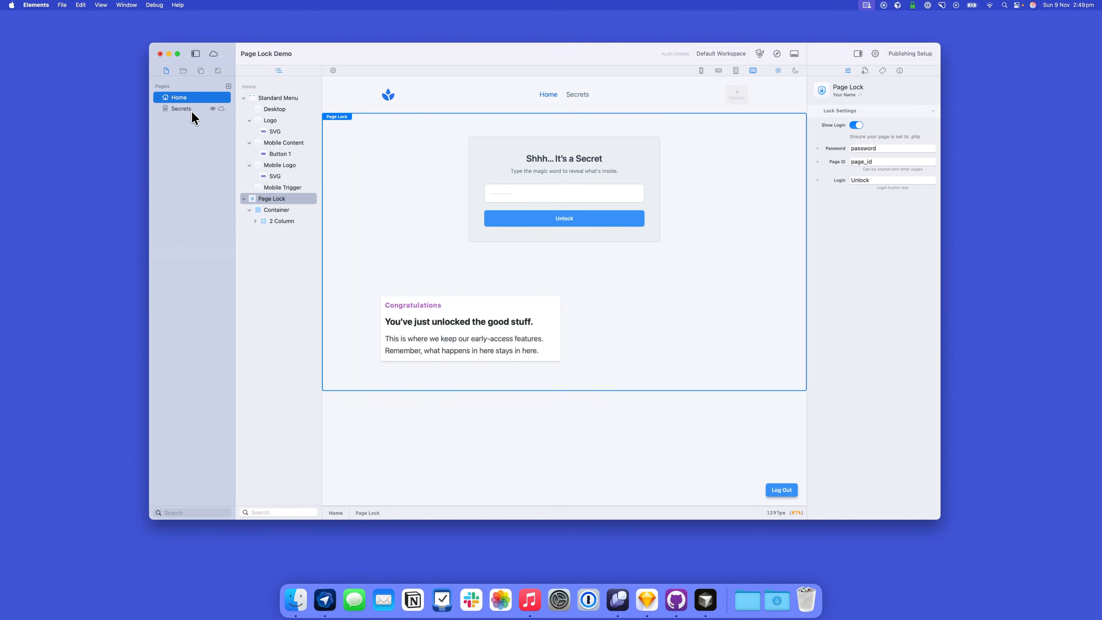
click(191, 109)
drag(881, 161, 835, 157)
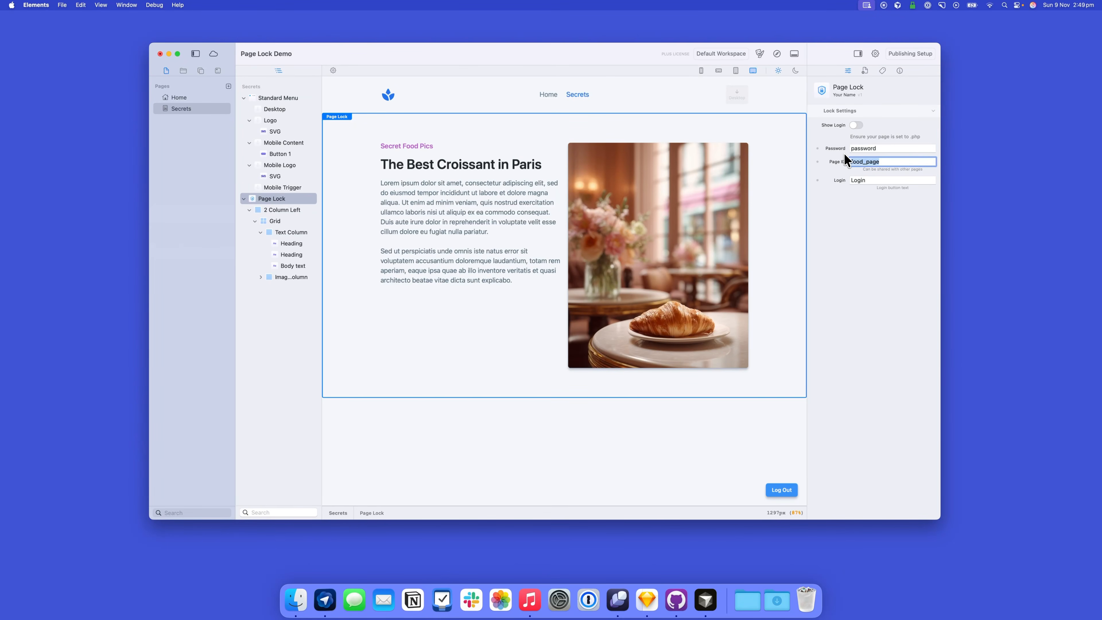
click(891, 148)
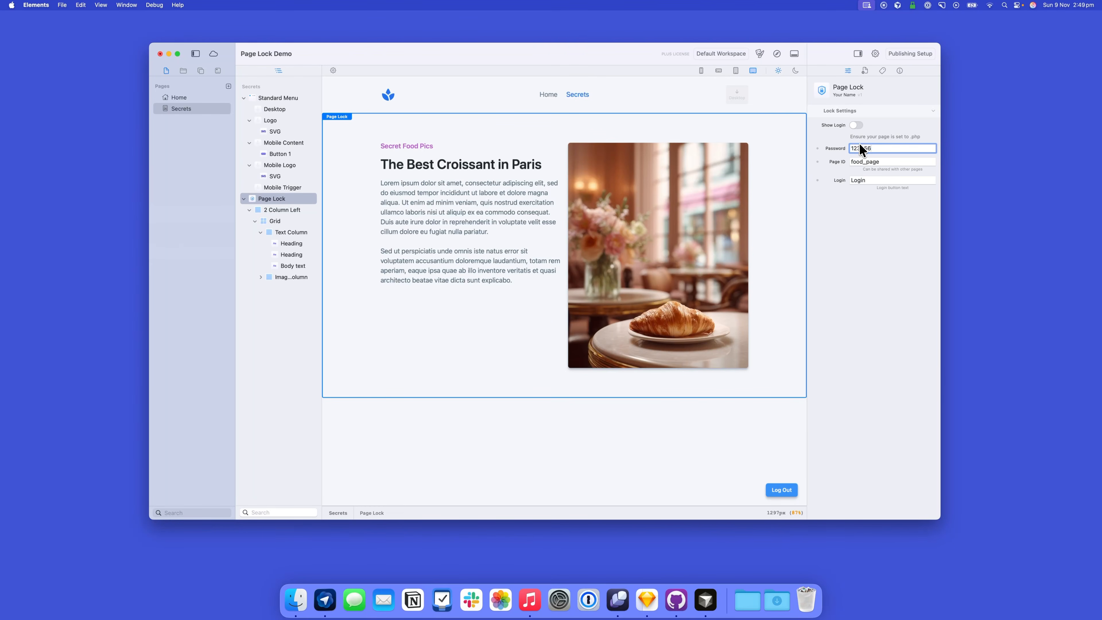
click(179, 98)
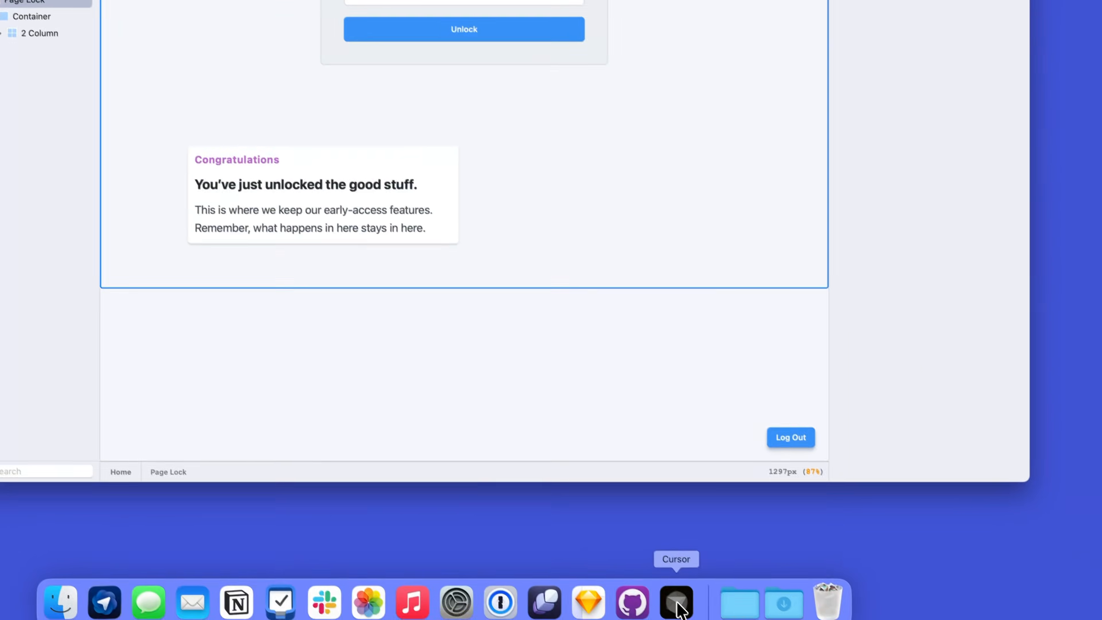
Step: Show the Page Lock template code in Cursor, and switch to the RWElementDevPacks GitHub repository in the browser
click(676, 598)
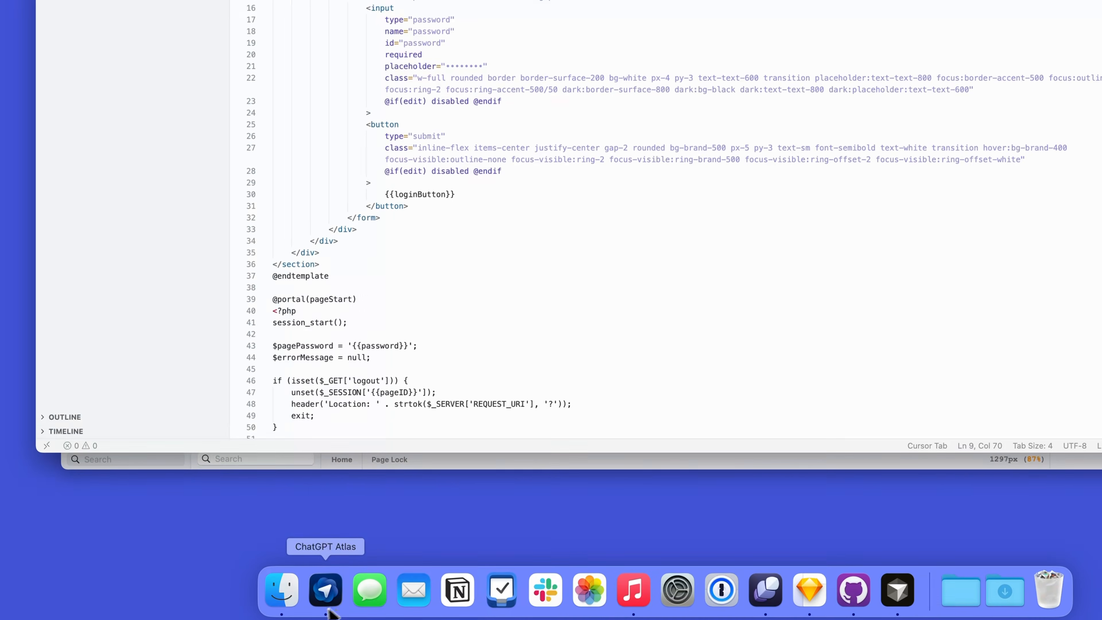
click(330, 611)
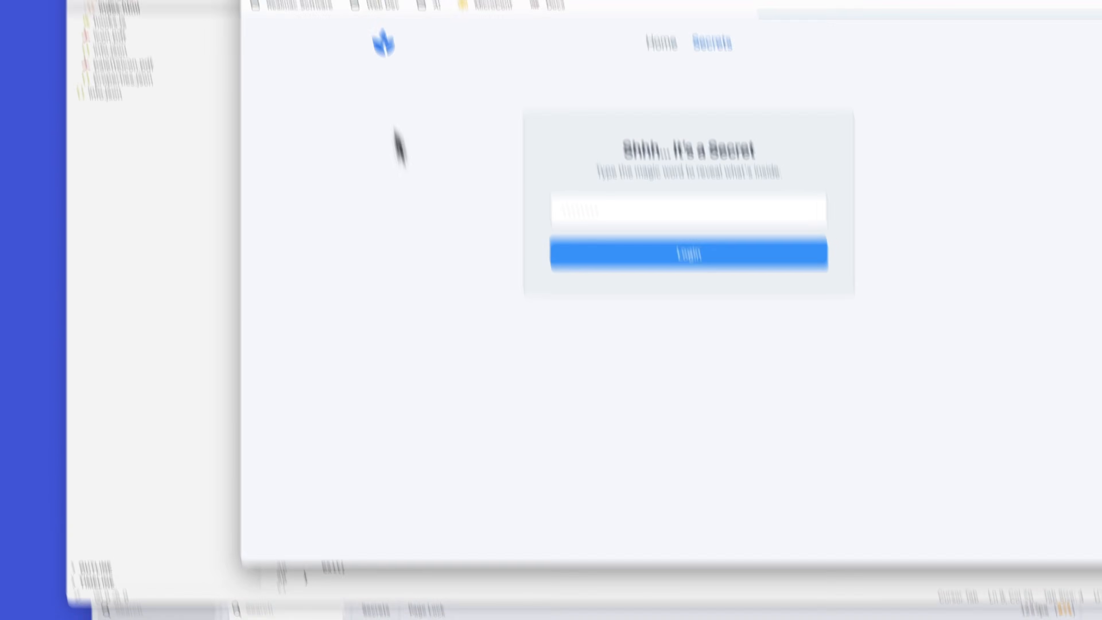
click(369, 48)
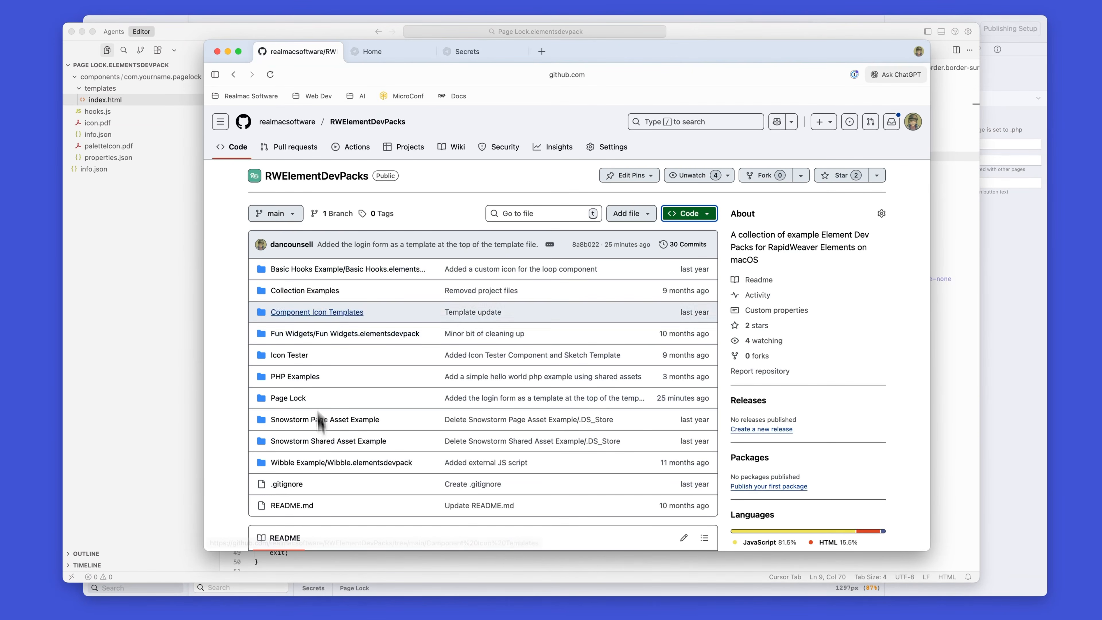
Step: Look through the RWElementDevPacks repository's folders and README, and view its code download options
scroll(369, 478, down, 5)
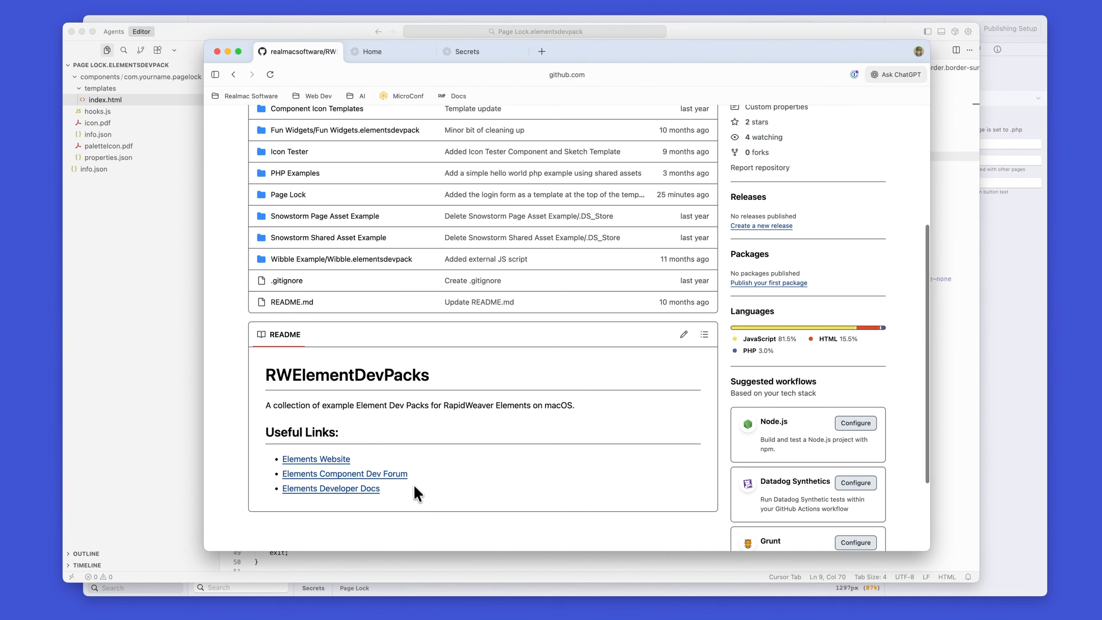
drag(323, 408, 411, 409)
click(409, 410)
scroll(409, 410, up, 2)
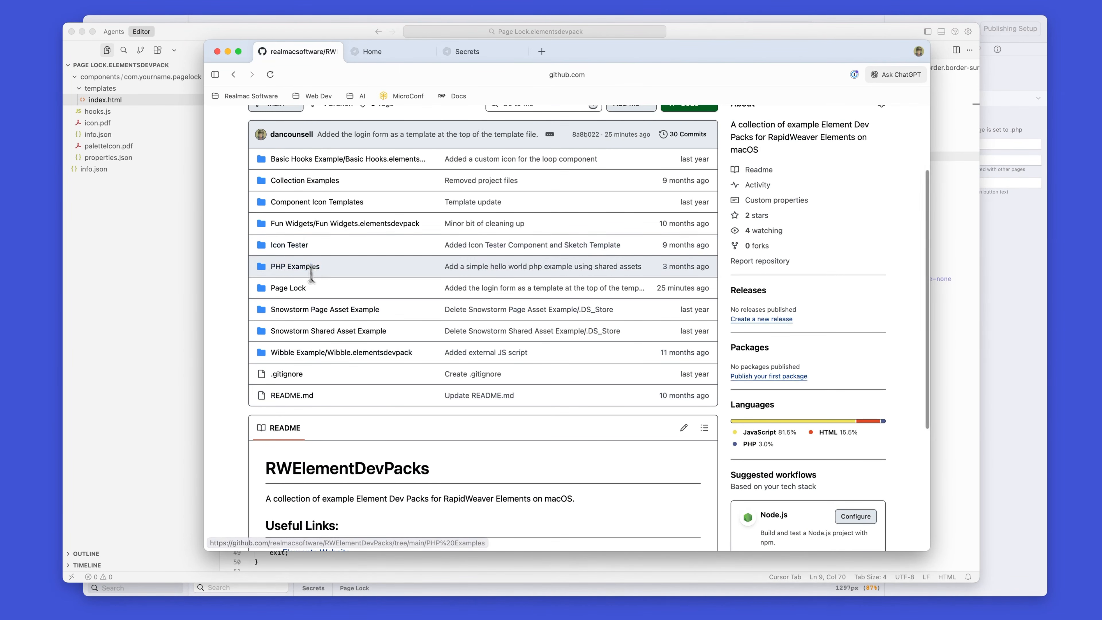
scroll(312, 282, up, 3)
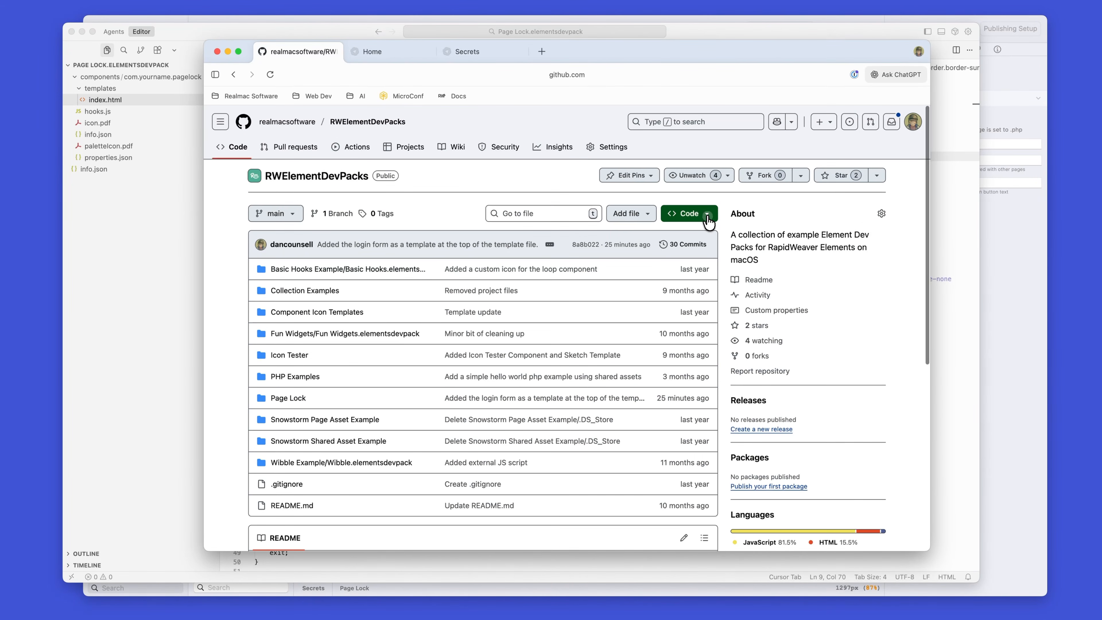
click(708, 216)
click(871, 384)
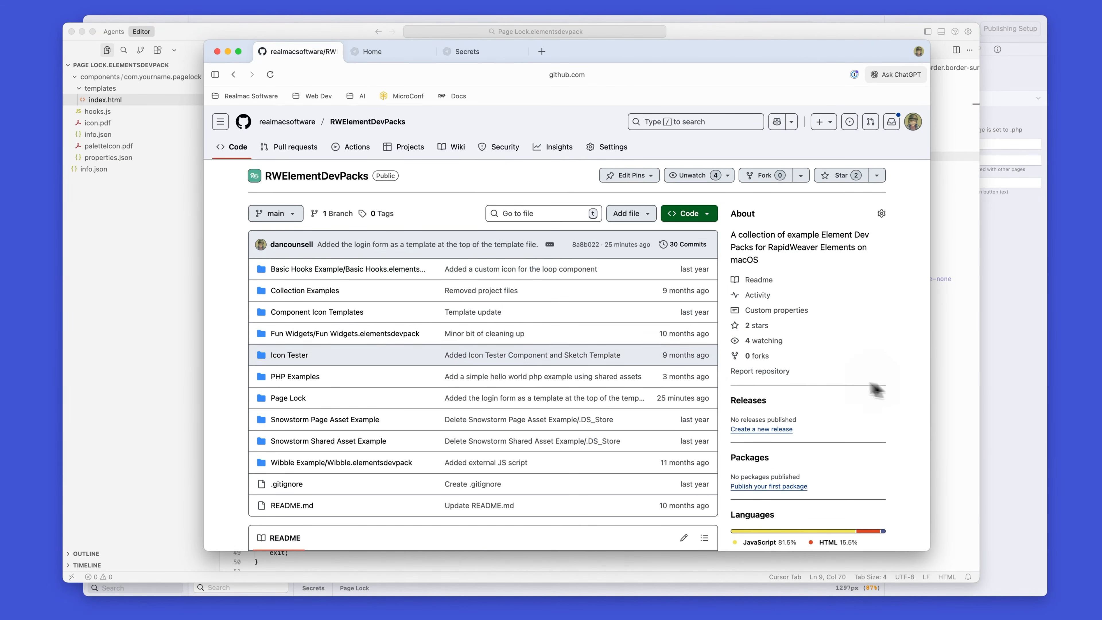
Step: Show the Addons preferences in Elements and view Page Lock.elementsdevpack in the Add Pack file chooser without adding it
click(177, 327)
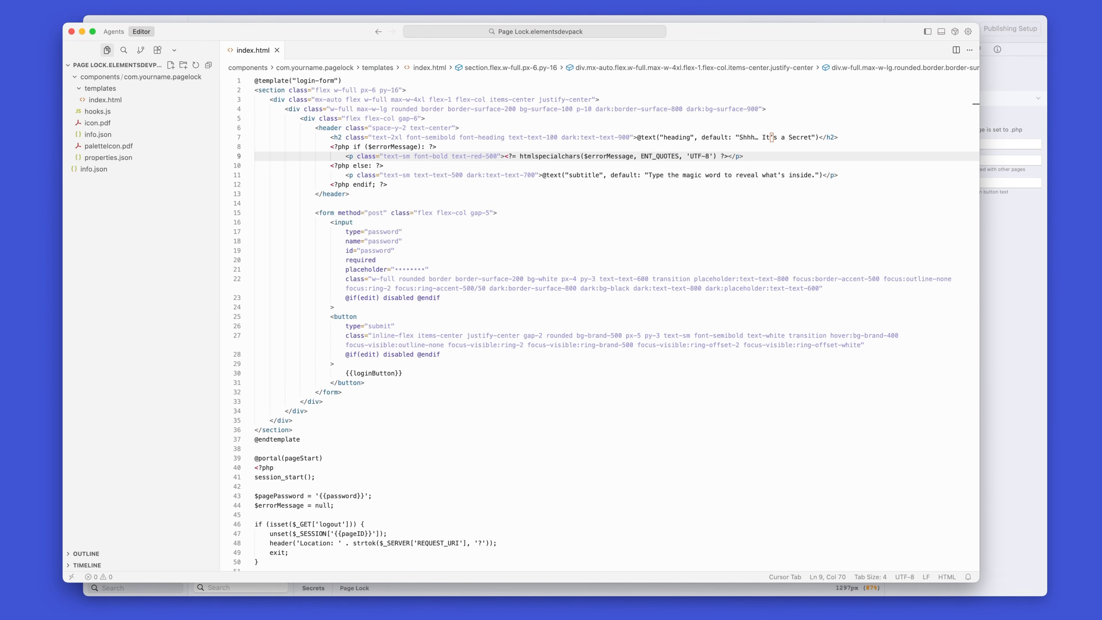
click(560, 619)
click(11, 1)
click(17, 14)
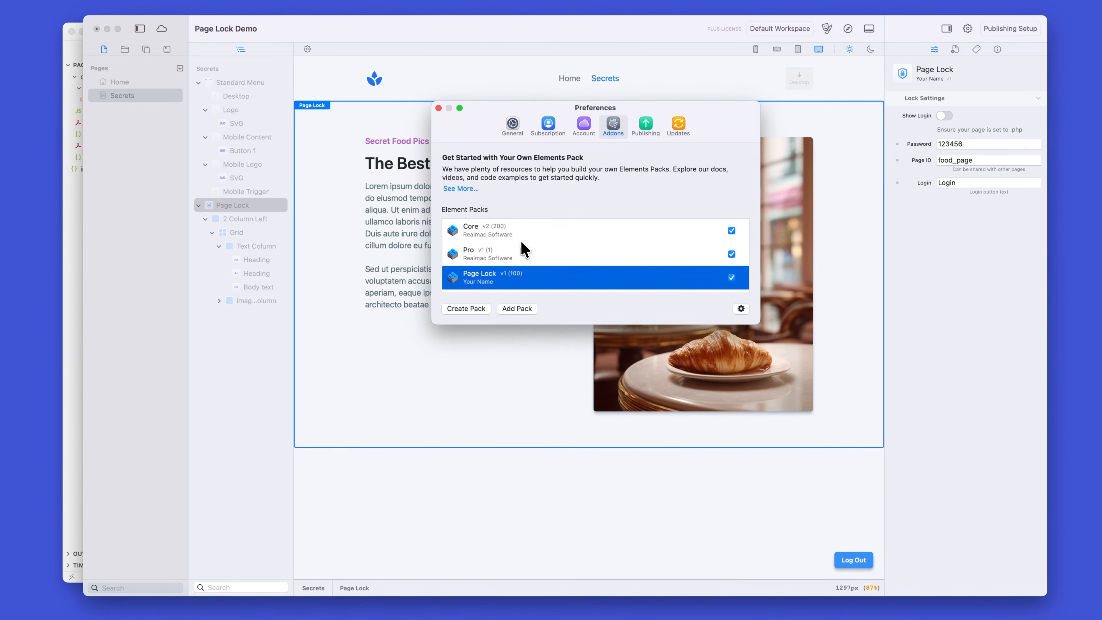
click(519, 309)
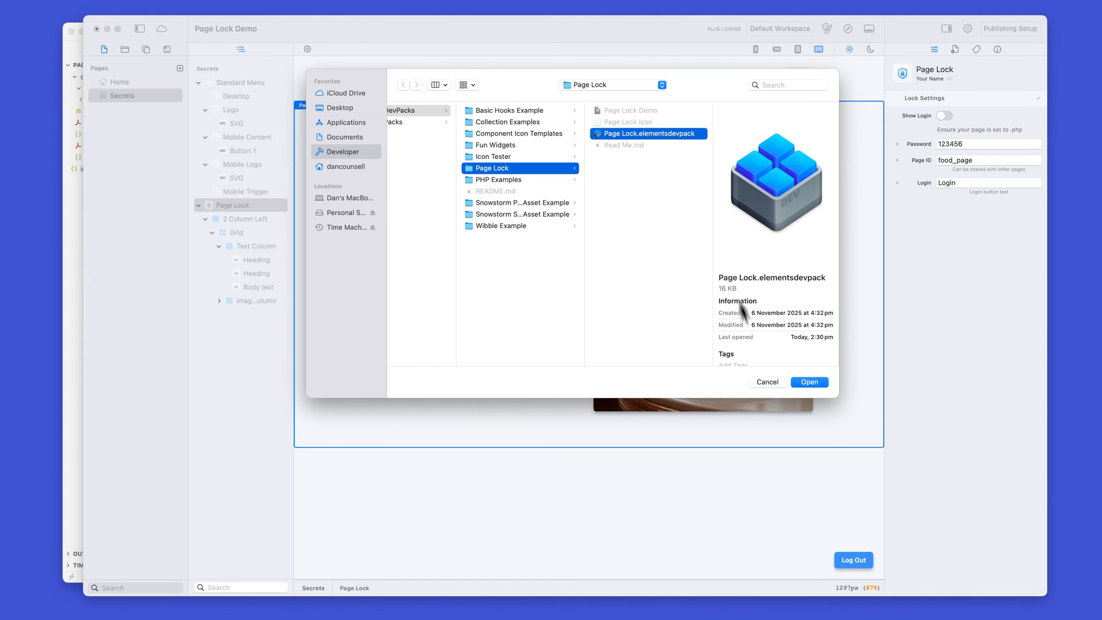
click(767, 383)
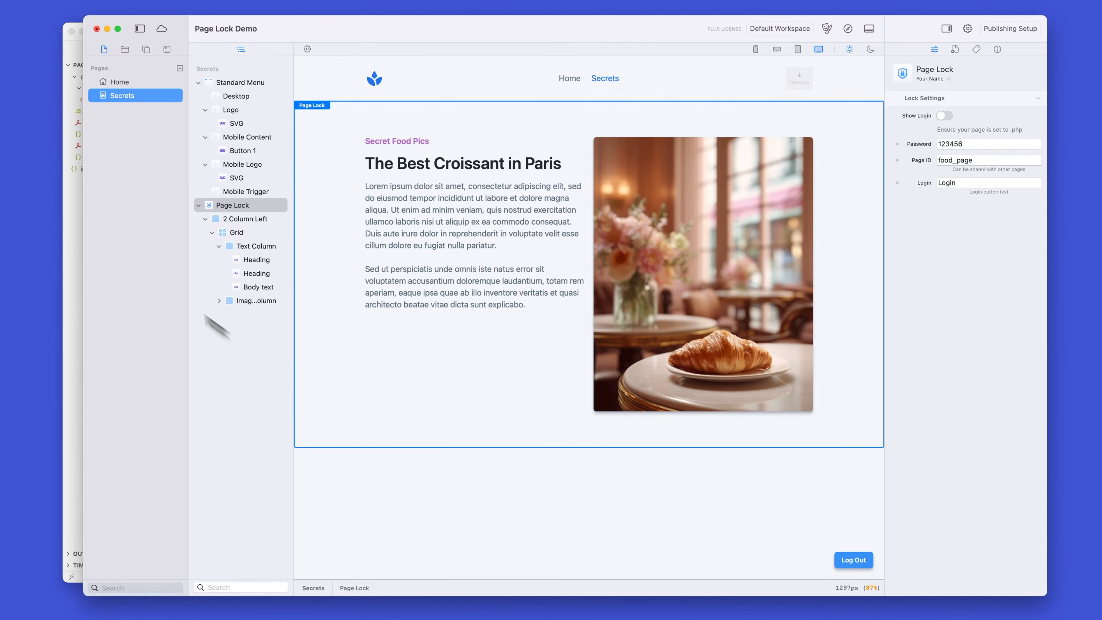
Step: Look over the Page Lock component's index.html template in Cursor and close the editor window
click(78, 242)
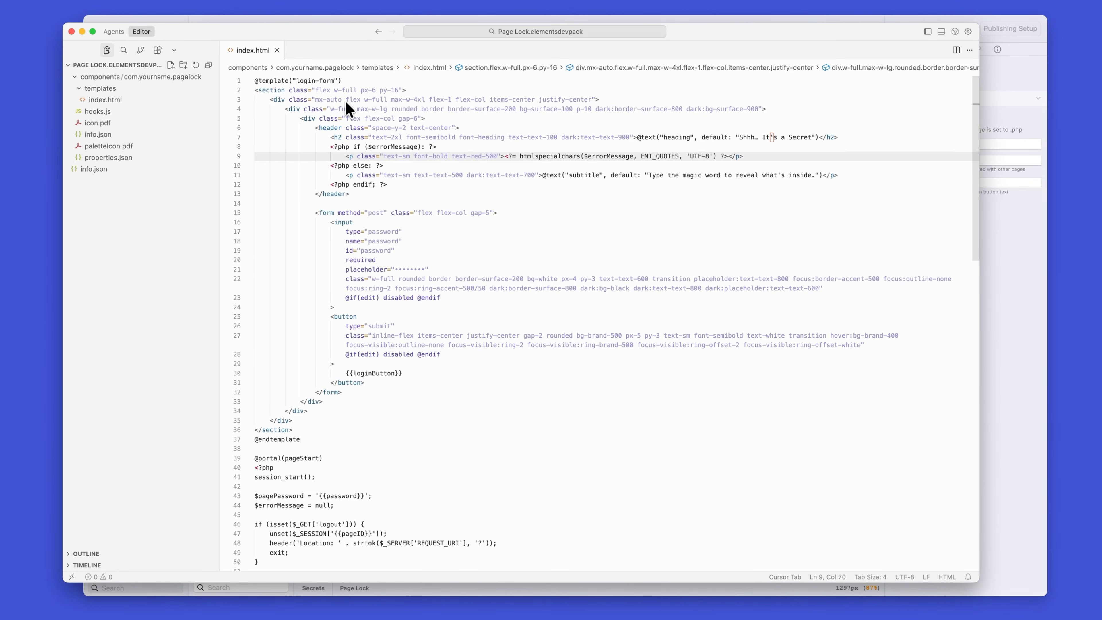
scroll(406, 323, down, 5)
scroll(406, 323, up, 5)
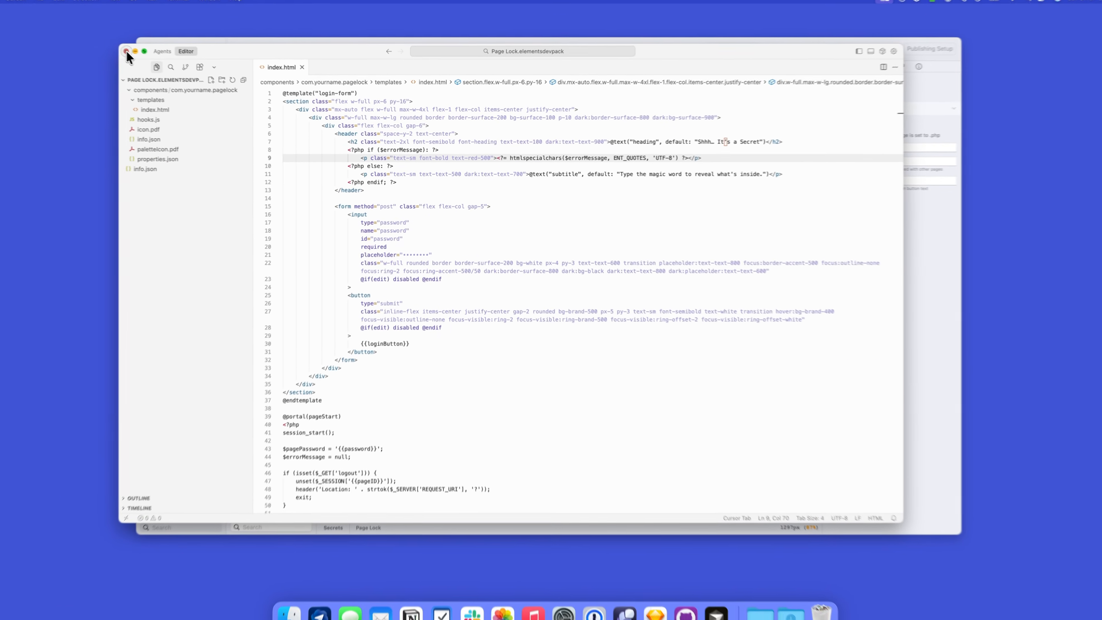
click(71, 31)
Step: Locate Page Lock.elementsdevpack in the Page Lock folder of RWElementDevPacks in Finder and open it in Cursor
click(296, 600)
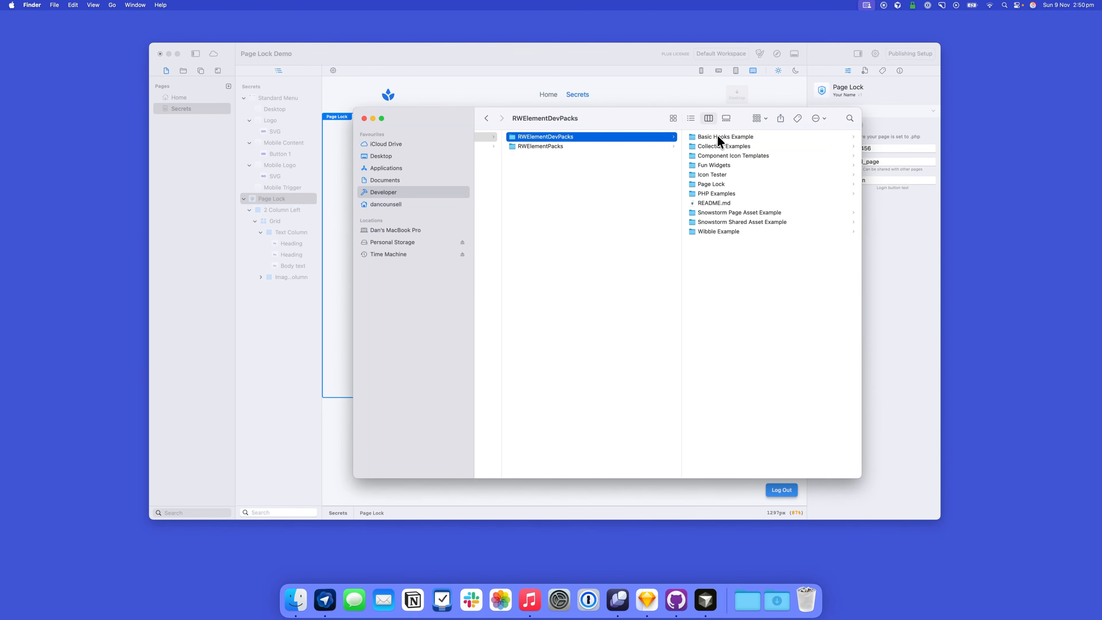
click(734, 184)
click(708, 156)
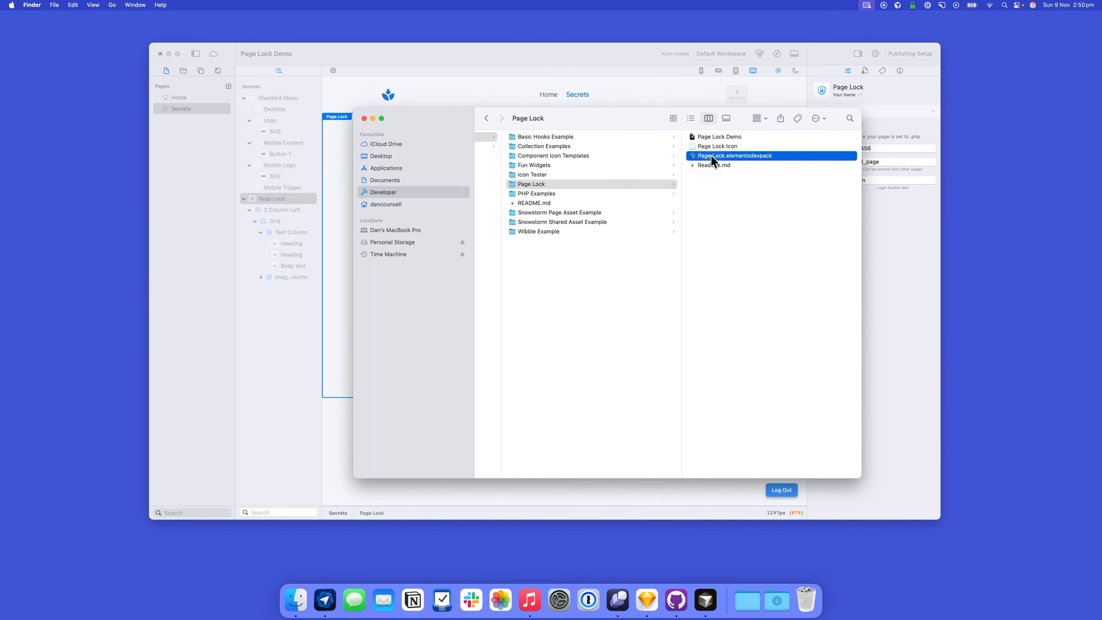
right_click(652, 162)
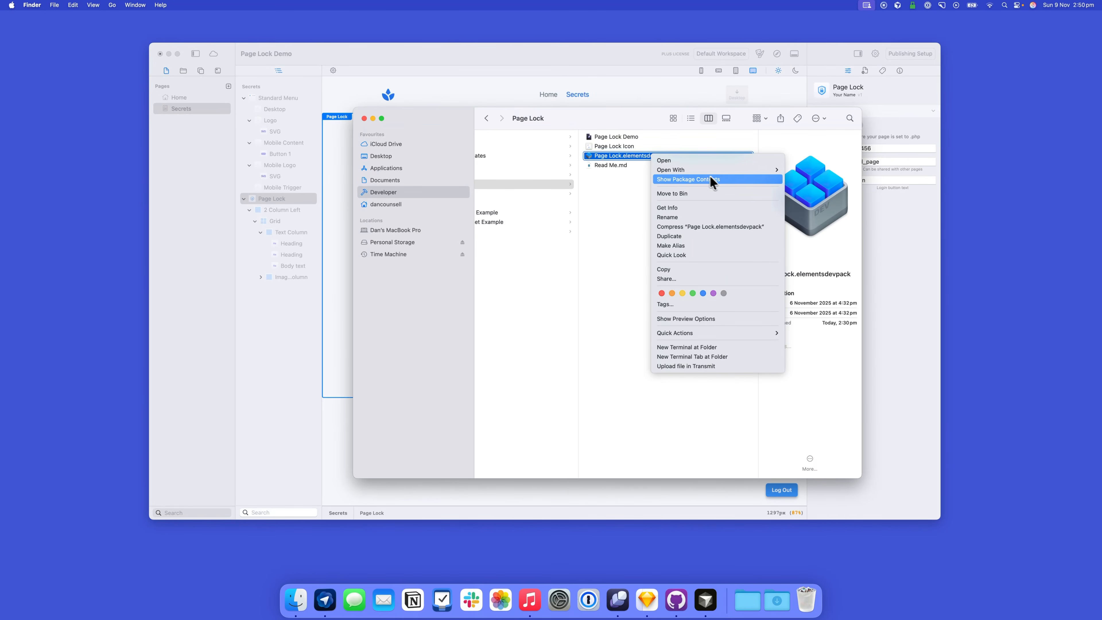
click(633, 194)
drag(622, 157, 712, 606)
click(573, 151)
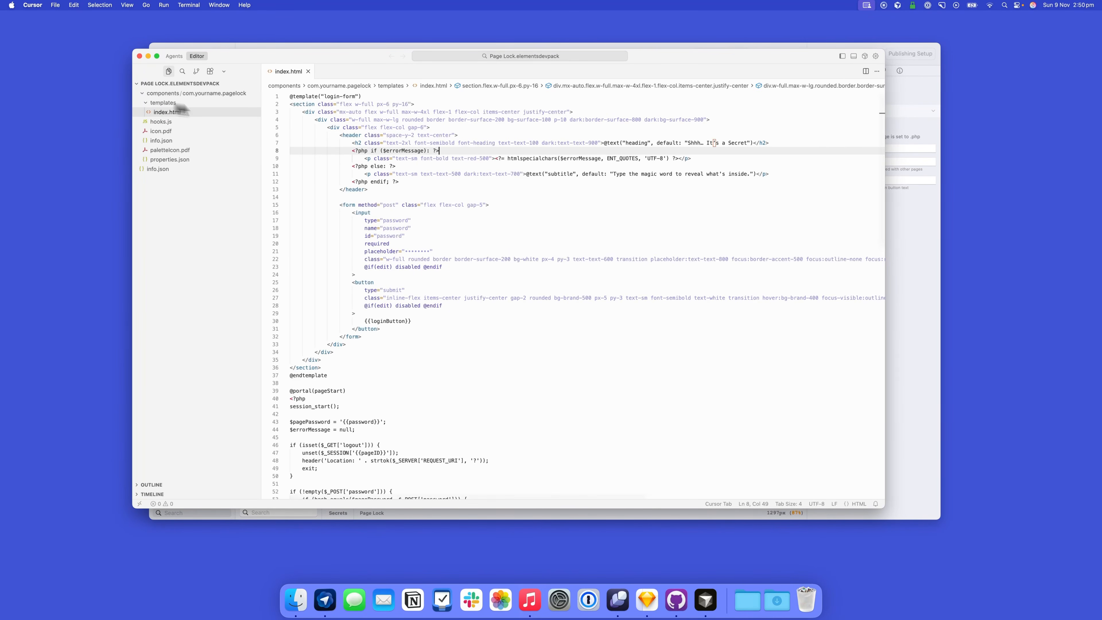
scroll(473, 239, down, 15)
scroll(471, 240, up, 15)
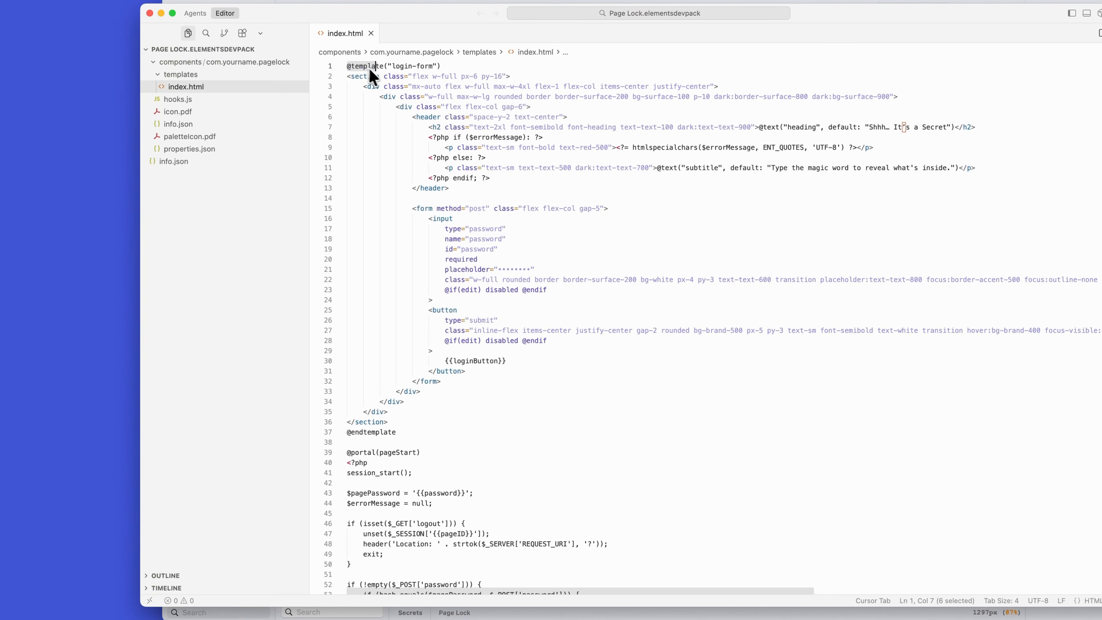
drag(290, 96, 430, 362)
drag(530, 415, 535, 444)
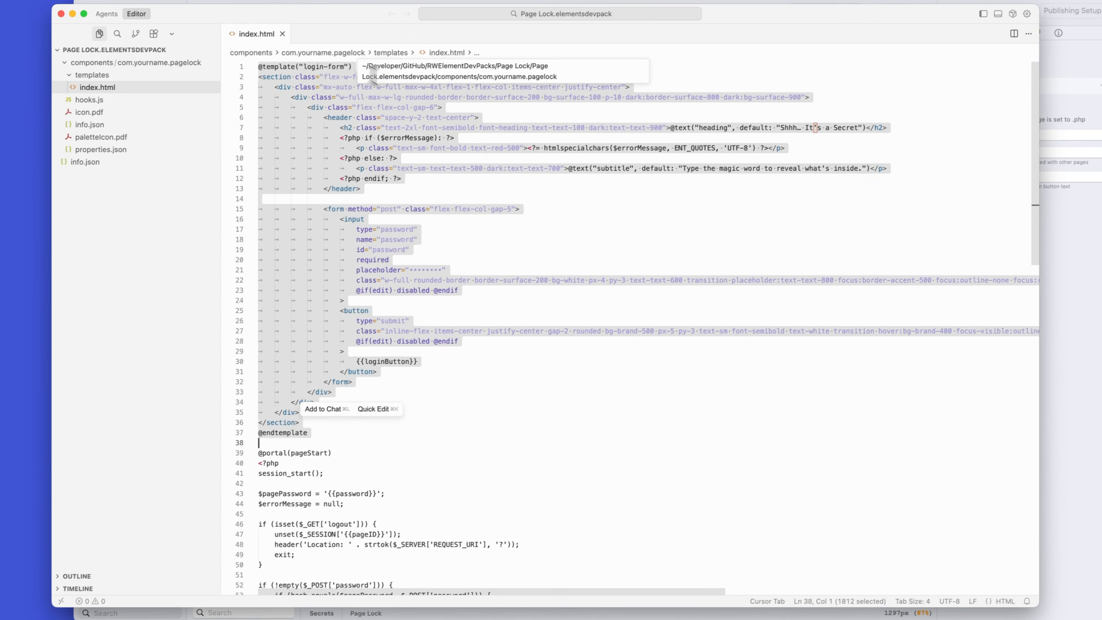
click(457, 260)
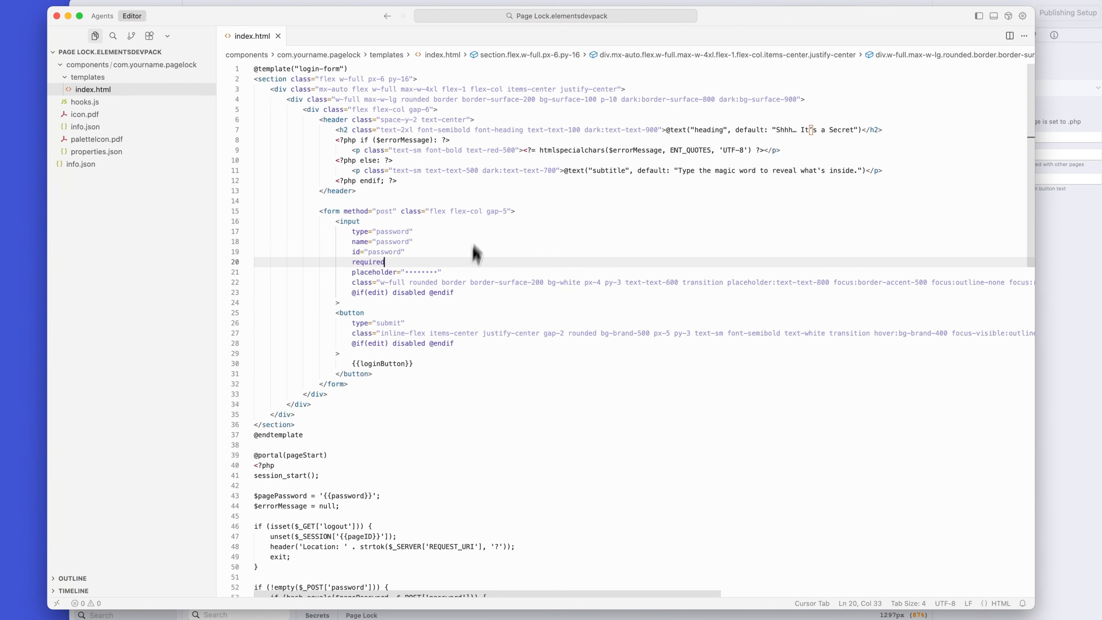
scroll(421, 391, down, 5)
scroll(416, 397, down, 3)
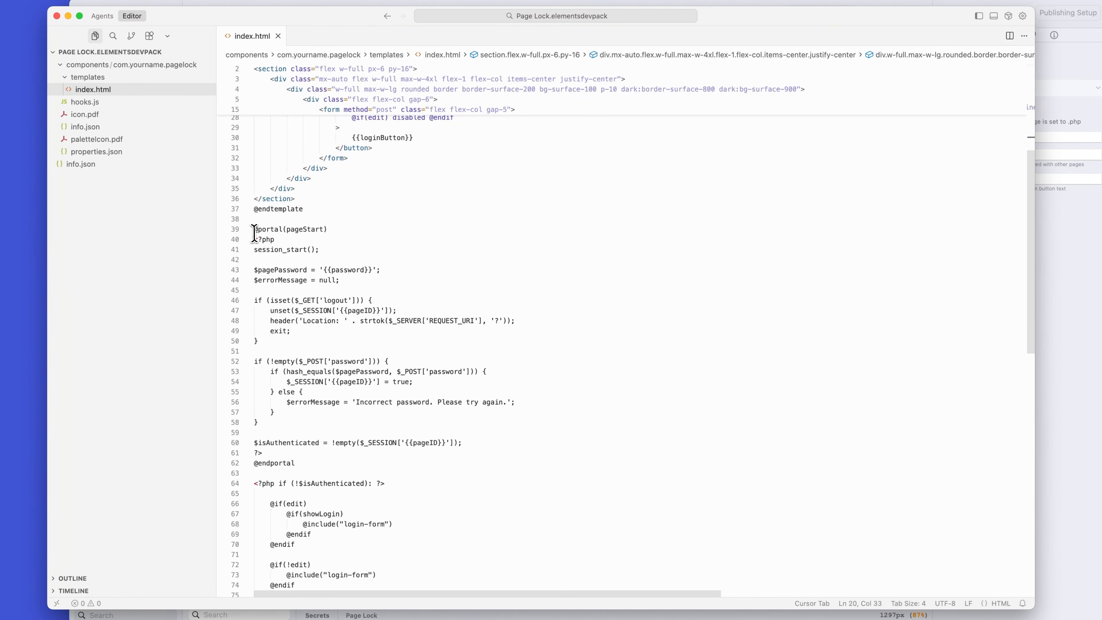
drag(255, 229, 404, 481)
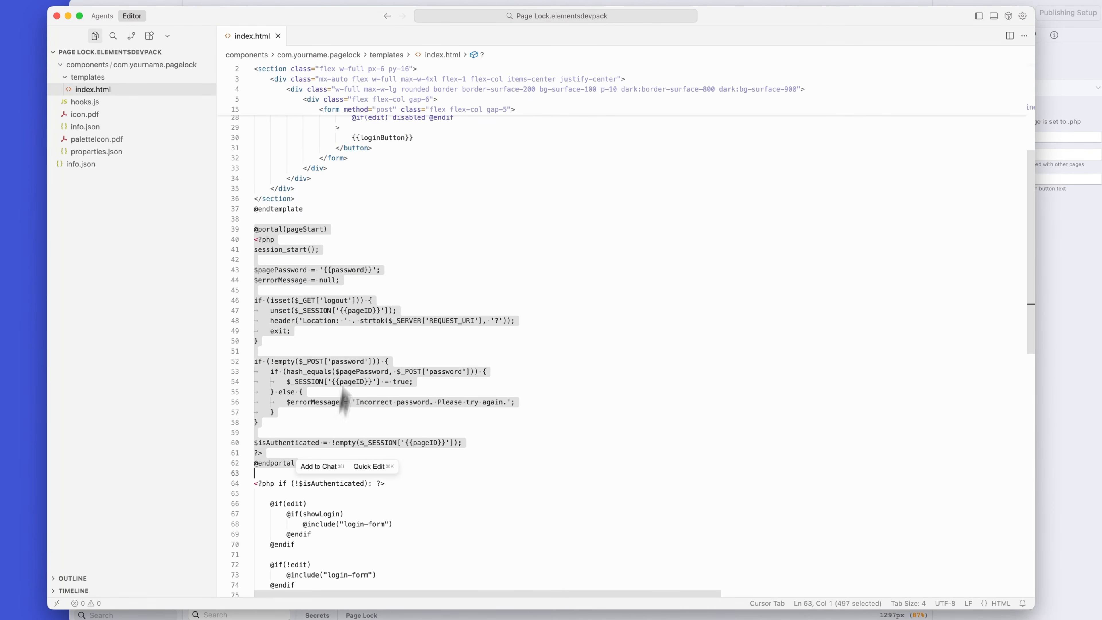
click(329, 229)
double_click(306, 229)
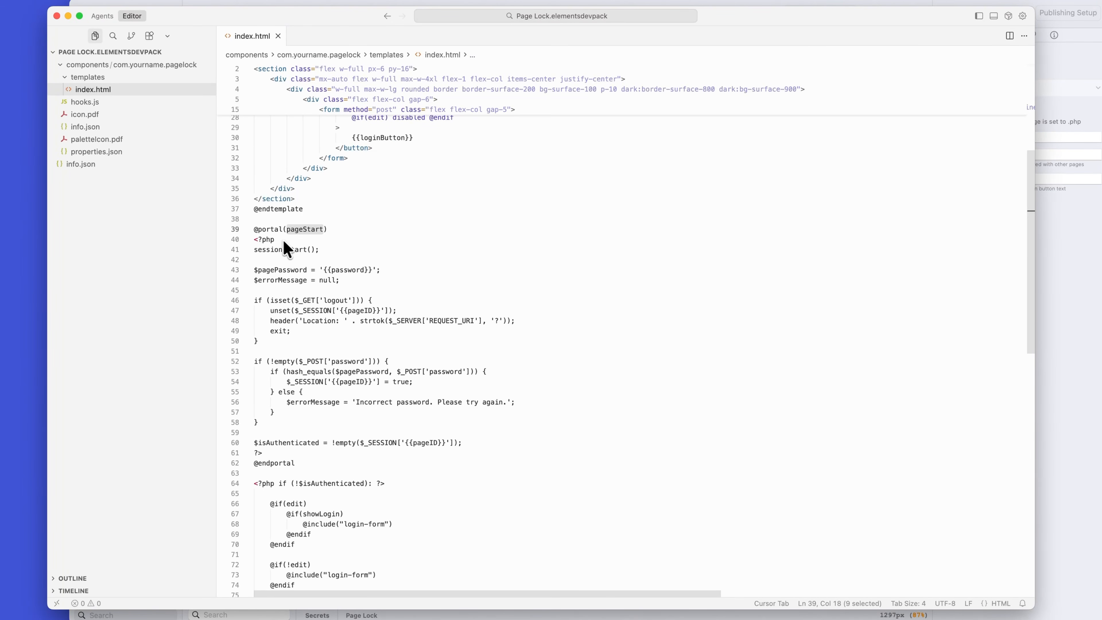
drag(256, 242, 492, 453)
scroll(590, 372, down, 6)
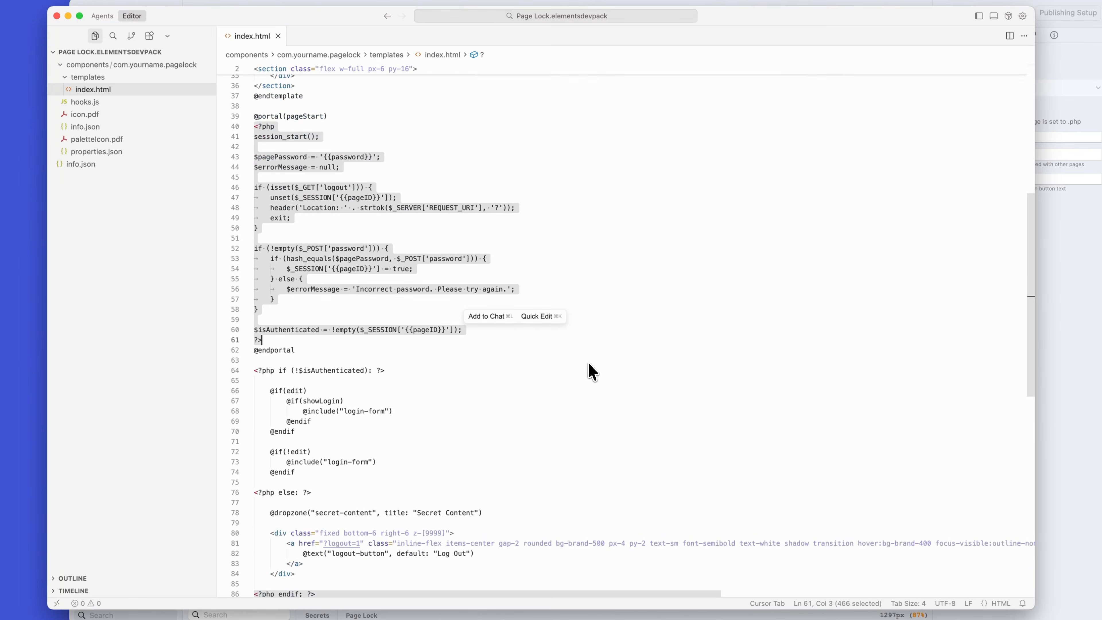
Step: Examine the $isAuthenticated condition, highlighting its login-form include and the "secret-content" dropzone
drag(258, 286, 402, 415)
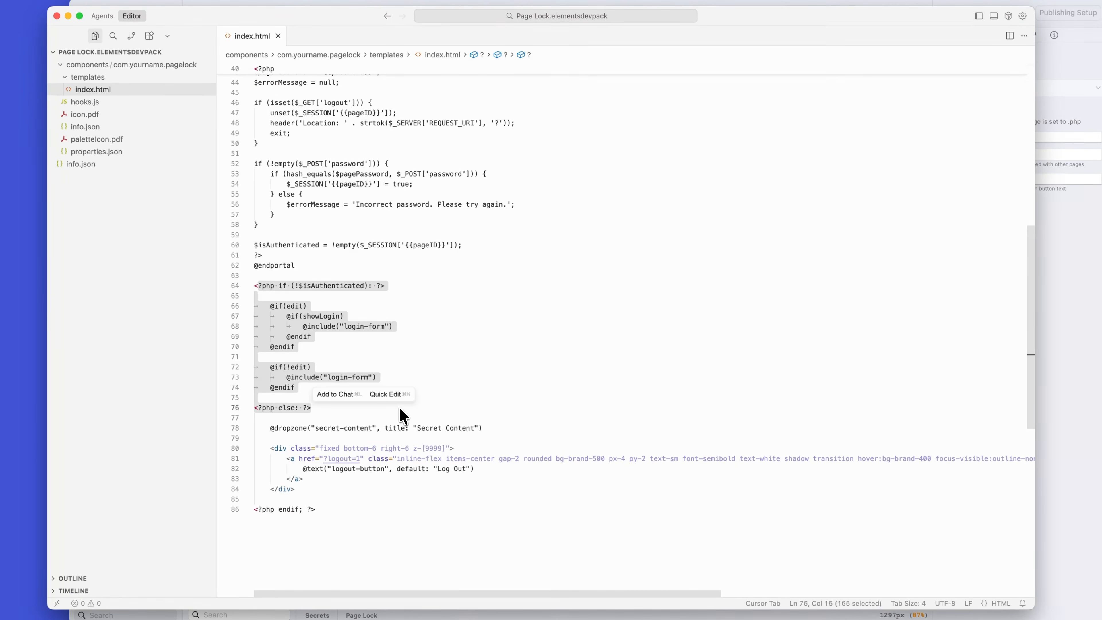
click(471, 334)
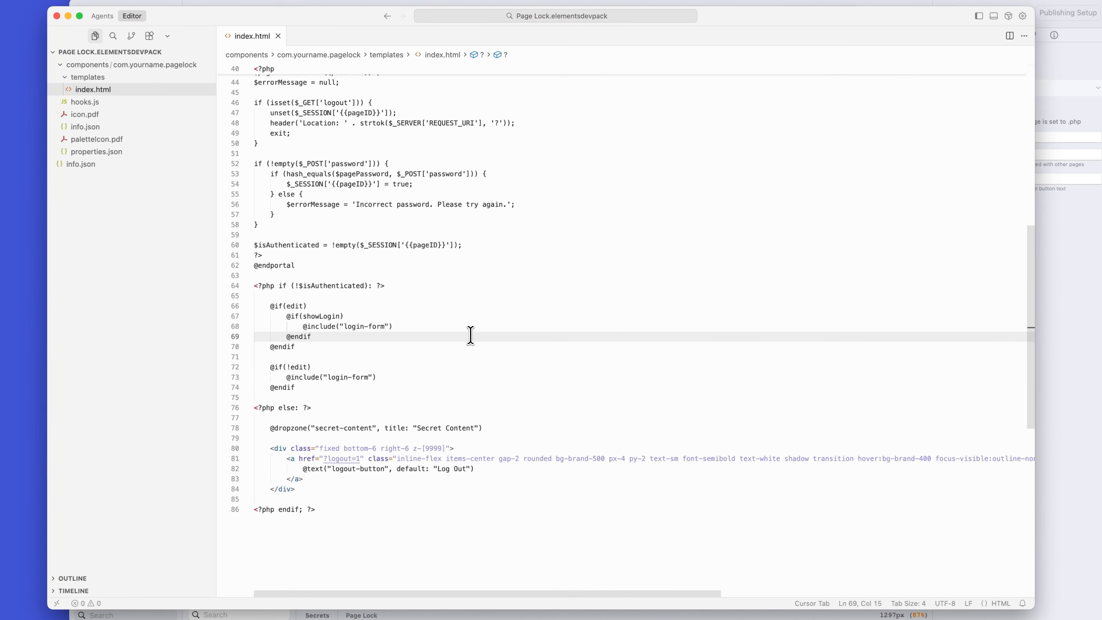
mouse_move(385, 377)
mouse_down()
mouse_move(291, 377)
mouse_move(378, 379)
mouse_up()
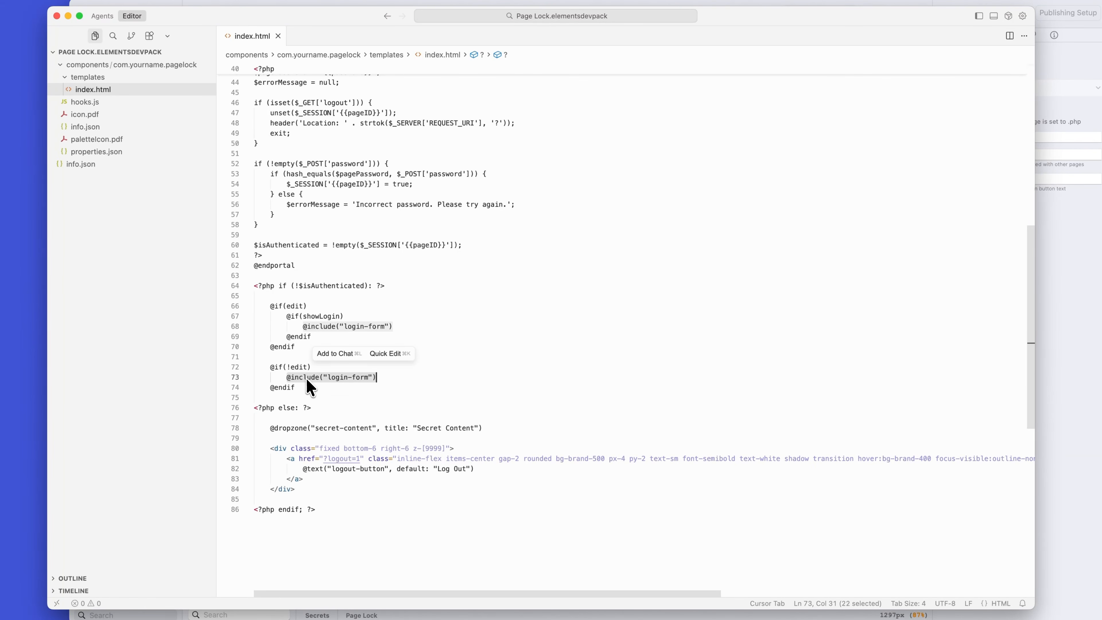
scroll(390, 343, up, 10)
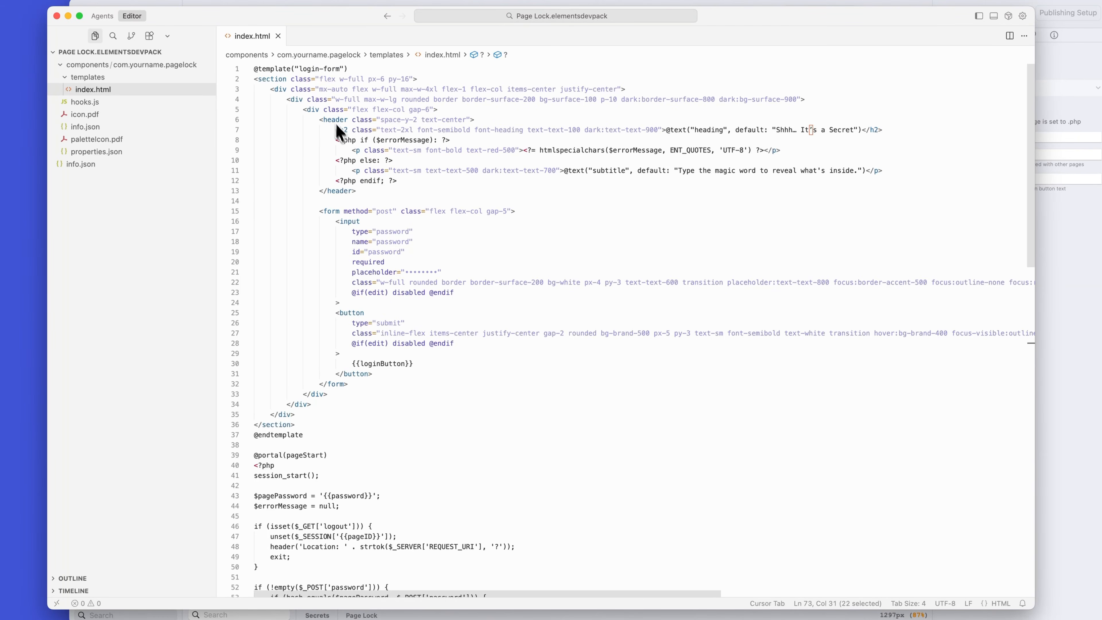
scroll(413, 369, down, 10)
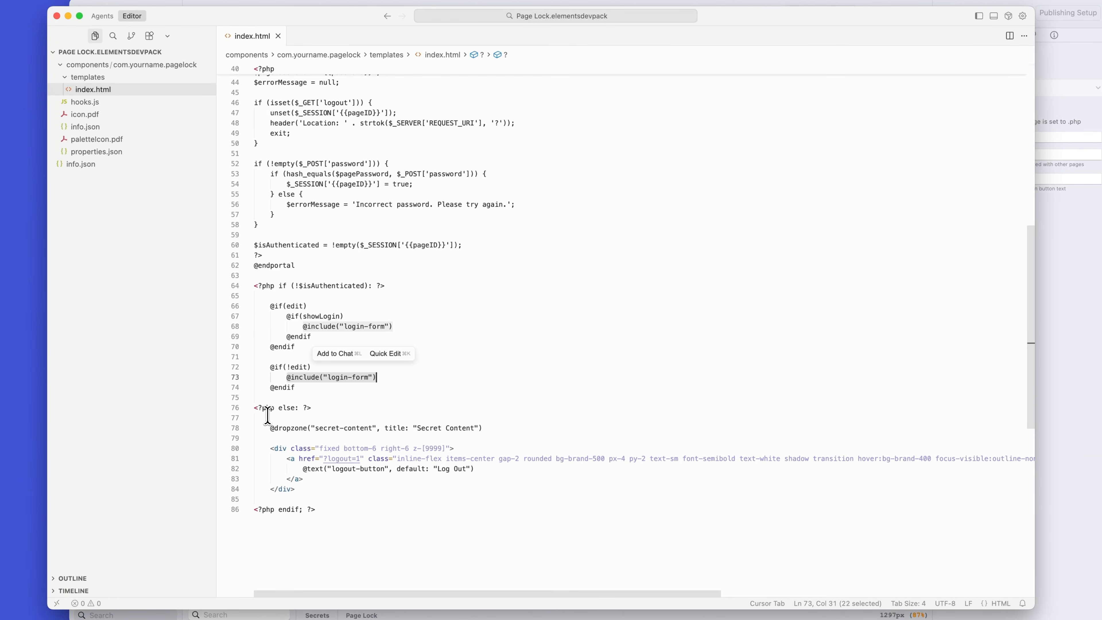
drag(267, 428, 488, 429)
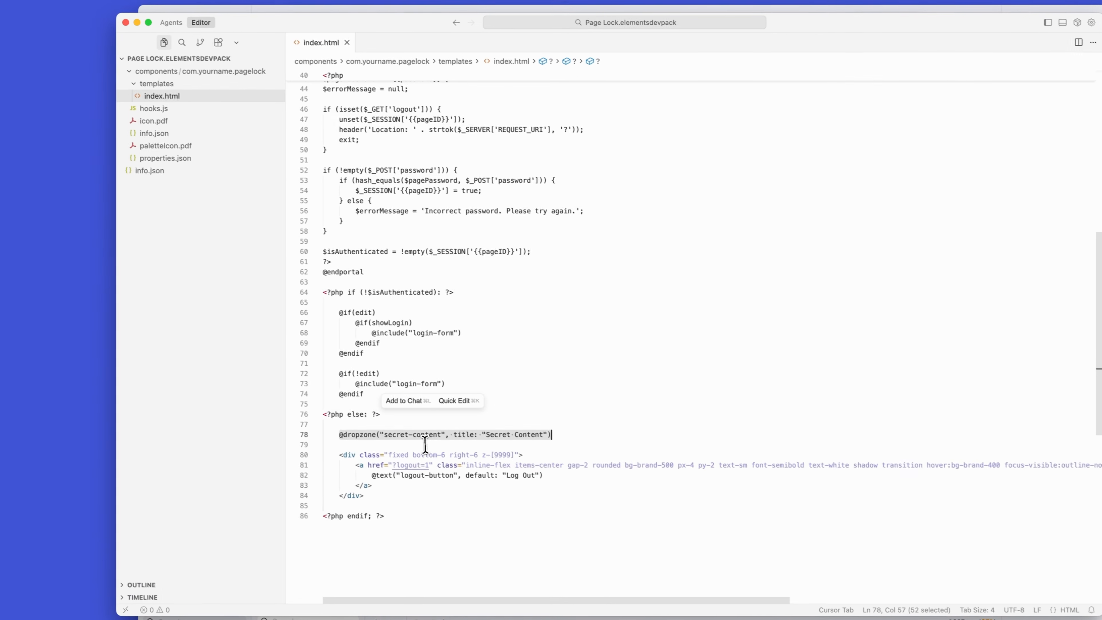
Step: View properties.json, and switch to Elements to demonstrate the Secrets page's Show Login switch on and off
click(167, 161)
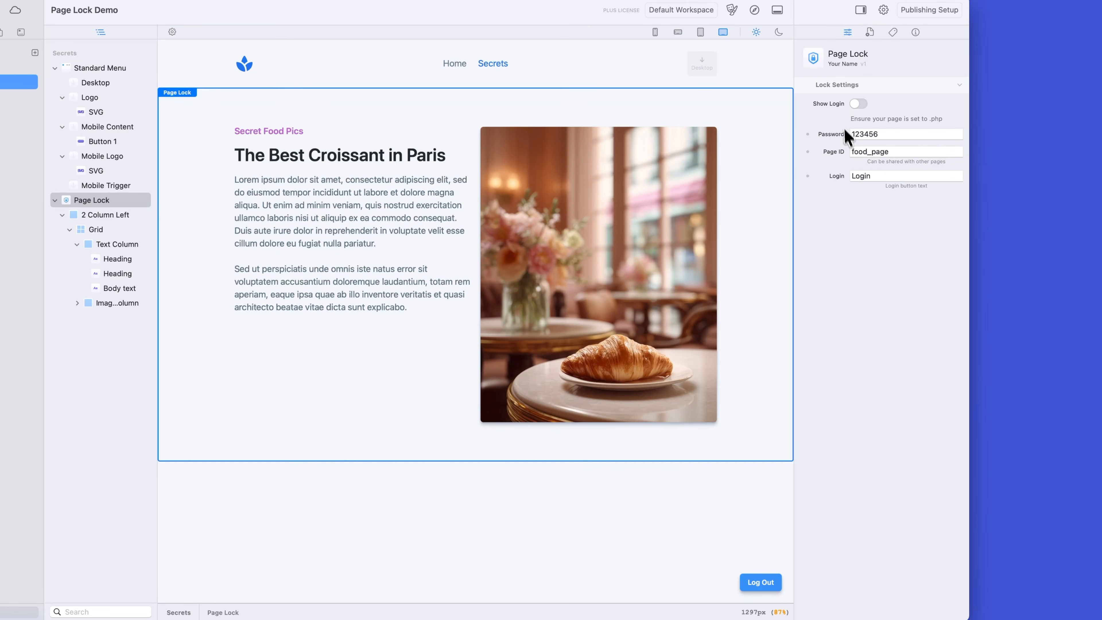
click(858, 105)
click(857, 104)
click(858, 104)
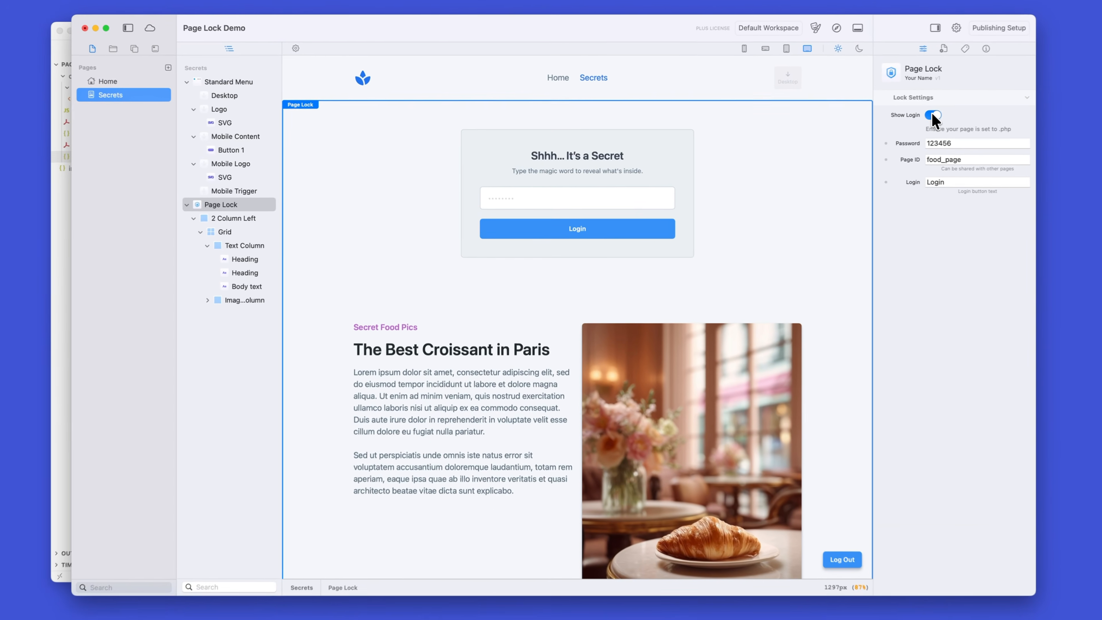
click(858, 103)
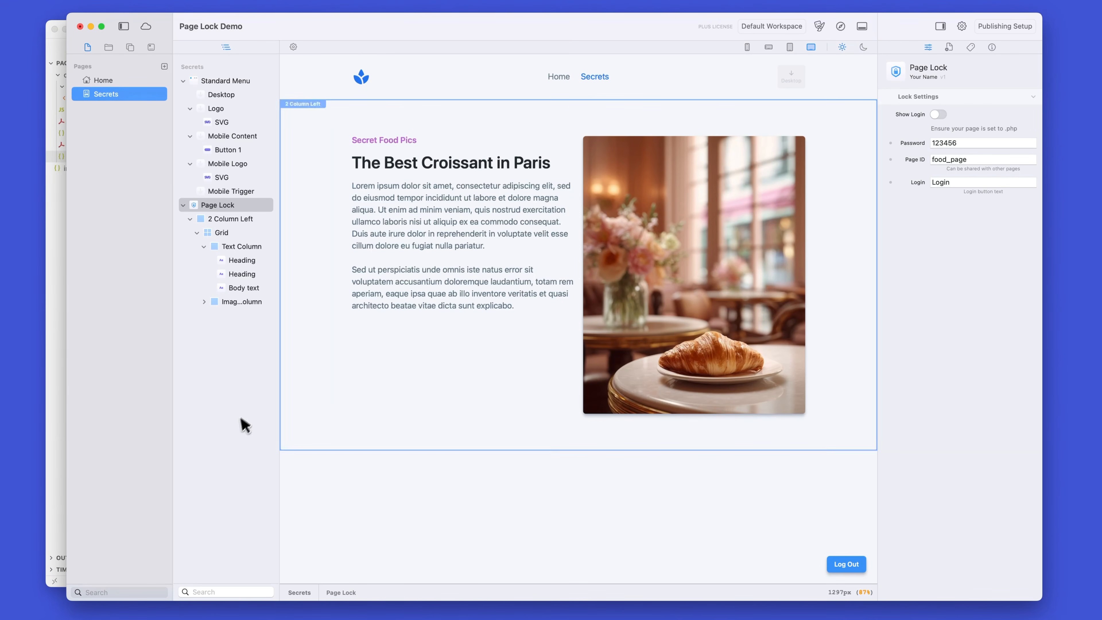
Step: Revisit properties.json and index.html in Cursor, and switch back to Elements to view the Home page
click(59, 286)
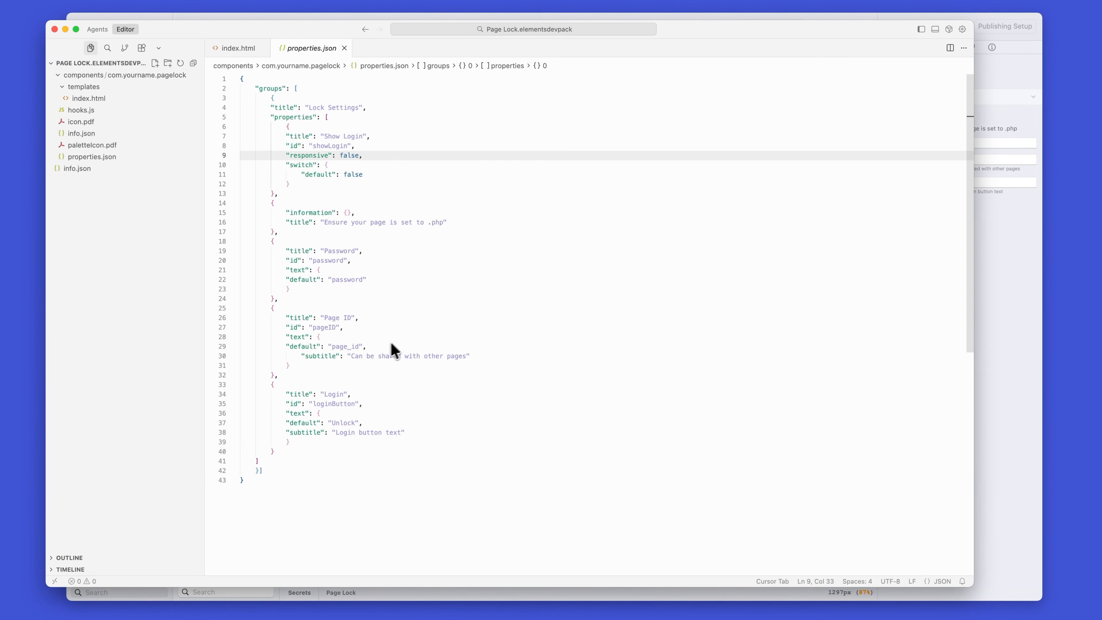
click(91, 99)
click(1015, 345)
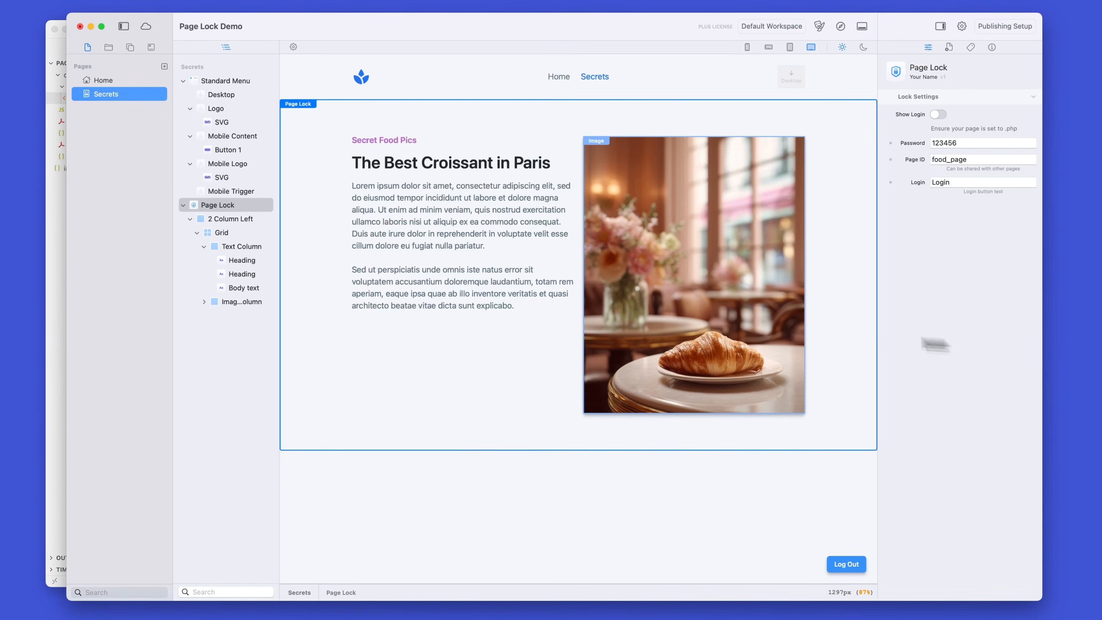
click(119, 80)
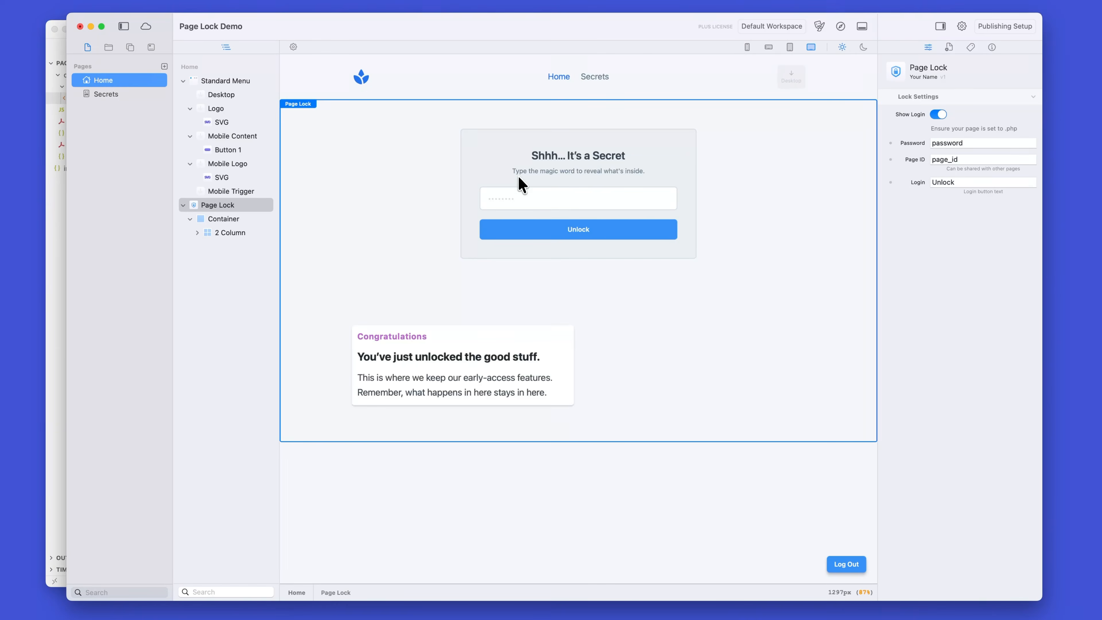